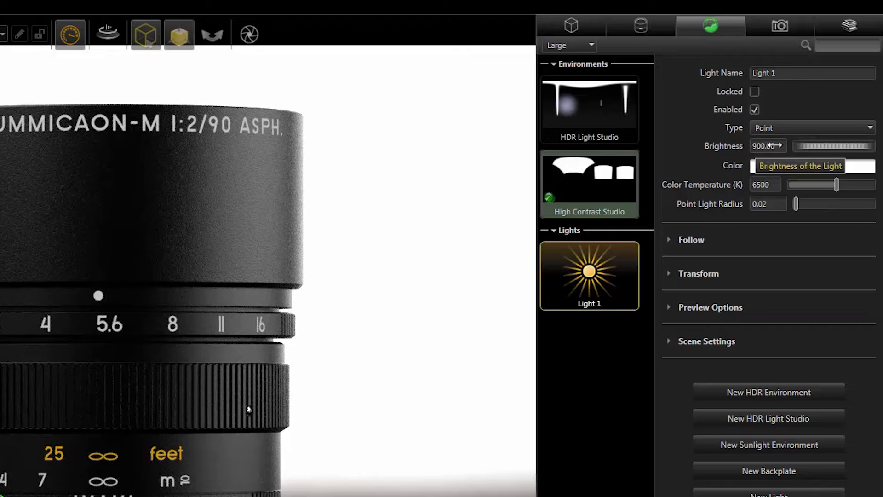
left_click(774, 125)
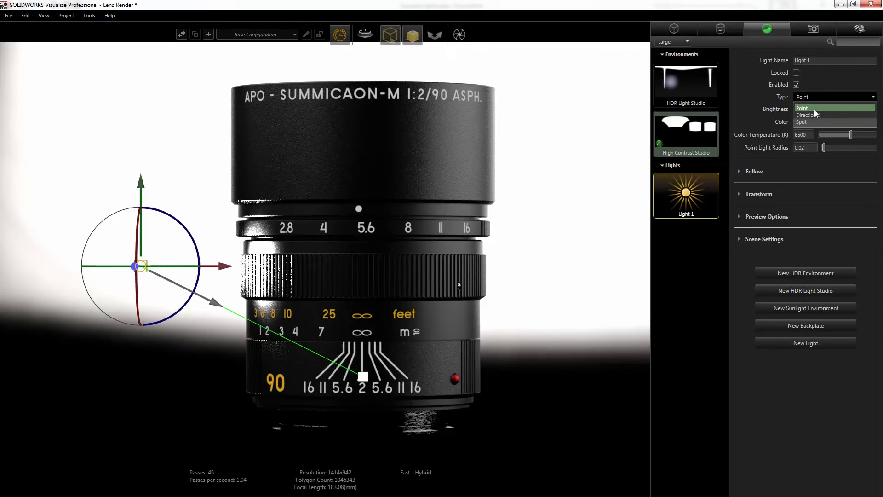
left_click(781, 146)
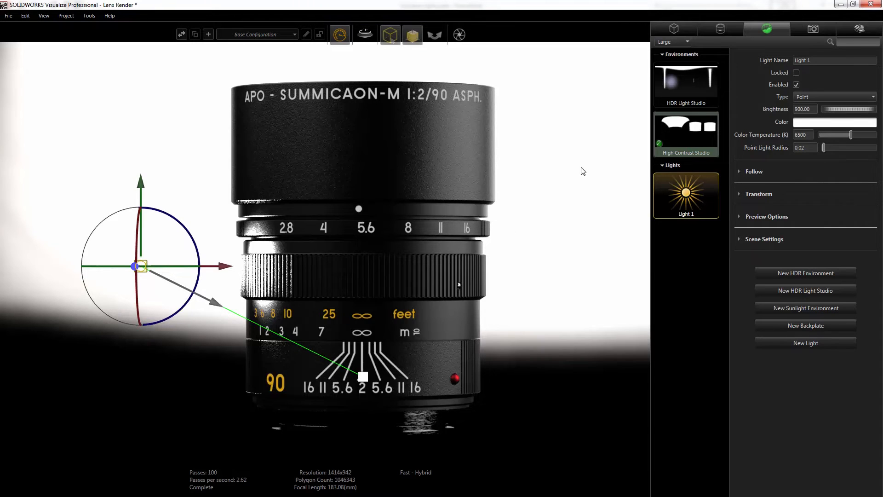
Add a new camera to the project alongside the Default Camera
left_click(813, 29)
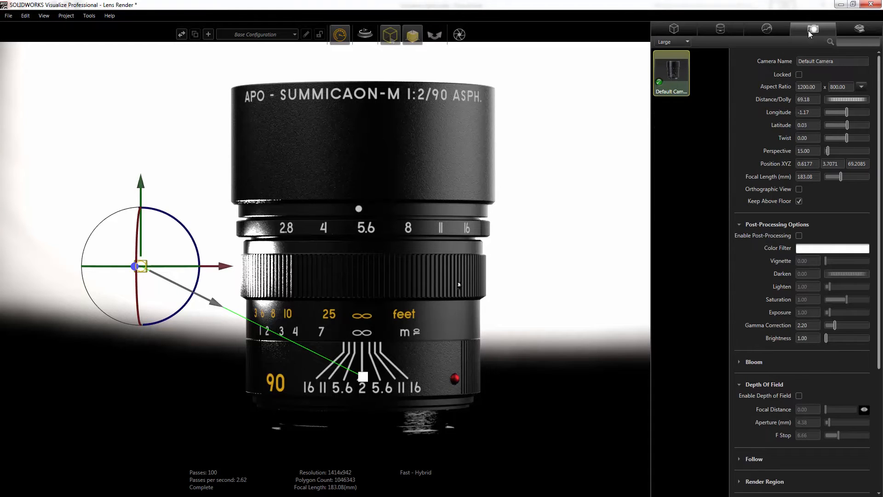
right_click(672, 128)
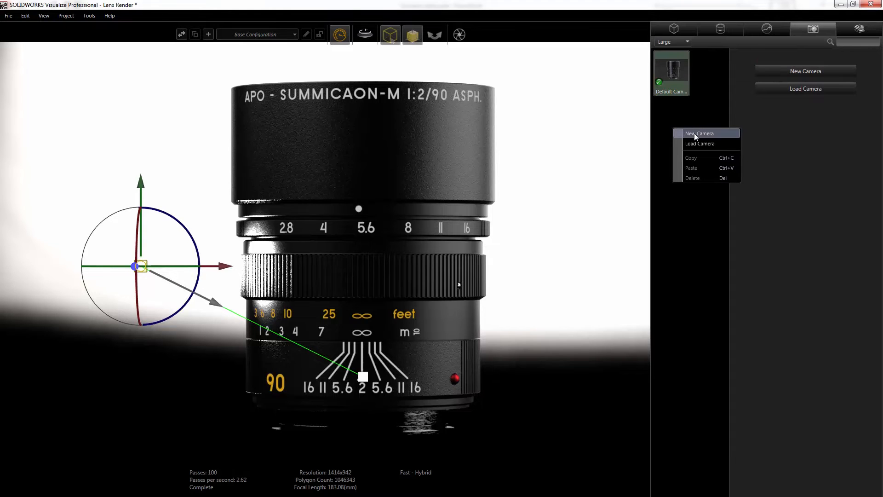
left_click(696, 133)
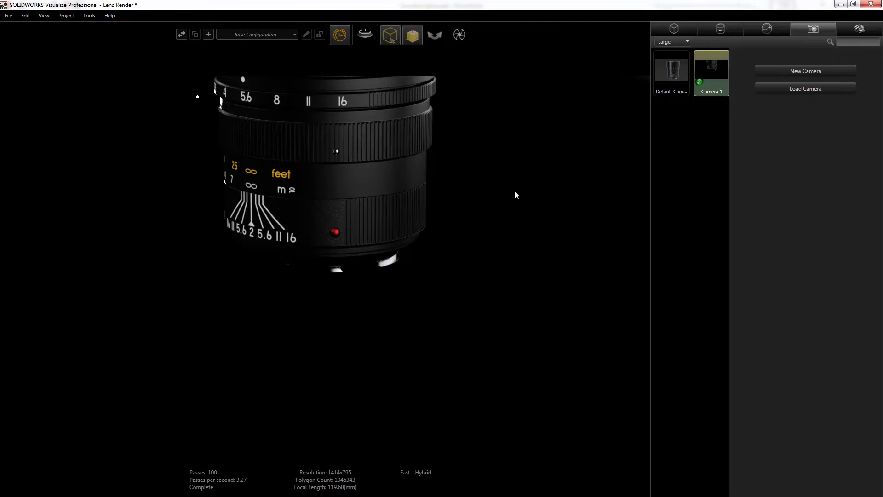
Reposition Light 1 in the new camera's view, raising it and pulling it outward in front of the lens
left_click(757, 32)
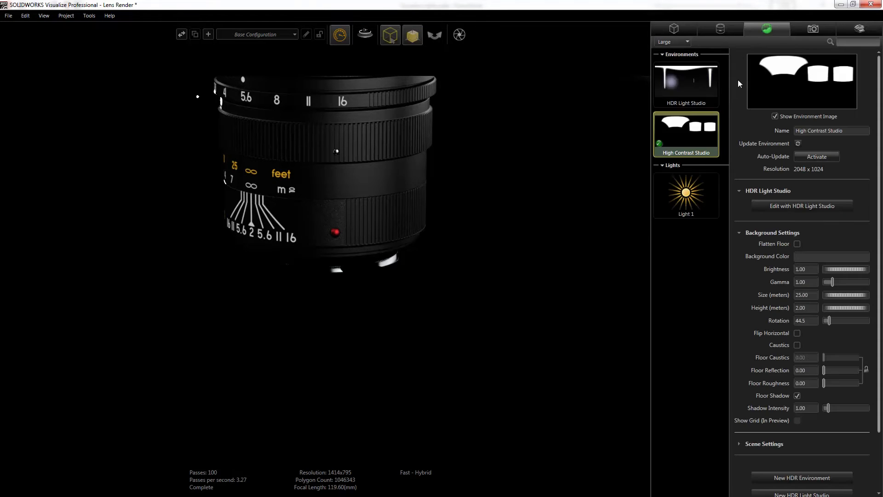
left_click(682, 208)
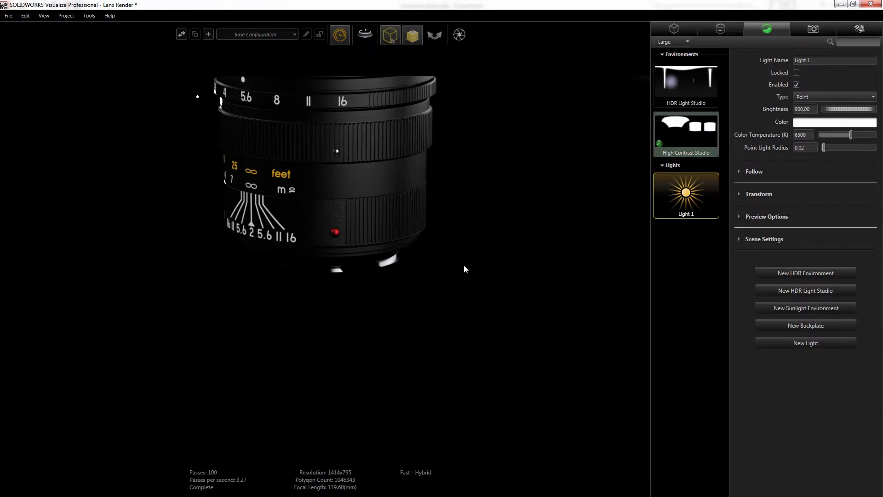
scroll(465, 262, "down", 3)
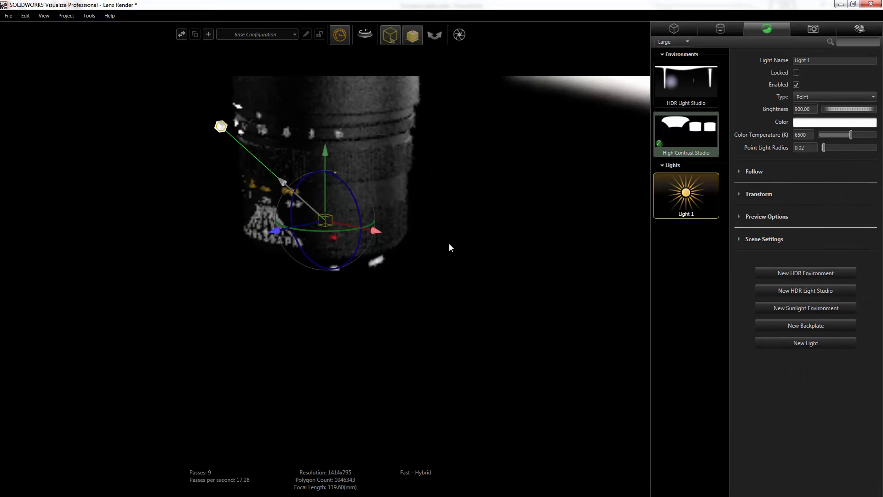
left_click(234, 142)
left_click_drag(178, 147, 114, 169)
left_click_drag(168, 82, 157, 40)
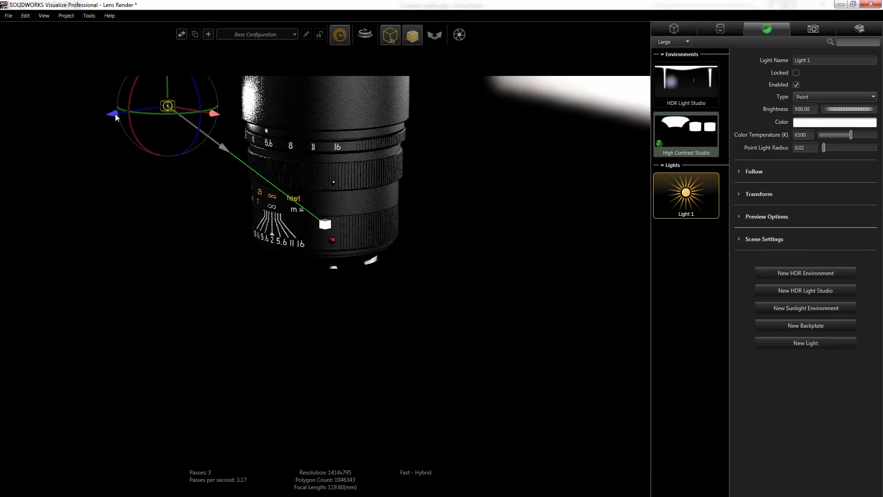
mouse_move(103, 115)
left_mouse_down()
mouse_move(81, 122)
mouse_move(99, 118)
left_mouse_up()
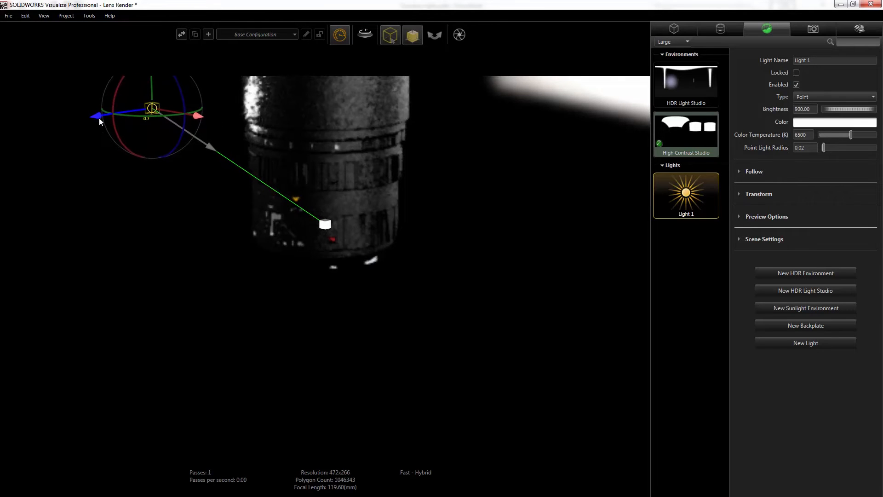
mouse_move(444, 259)
left_mouse_down()
mouse_move(429, 248)
mouse_move(459, 252)
mouse_move(458, 266)
left_mouse_up()
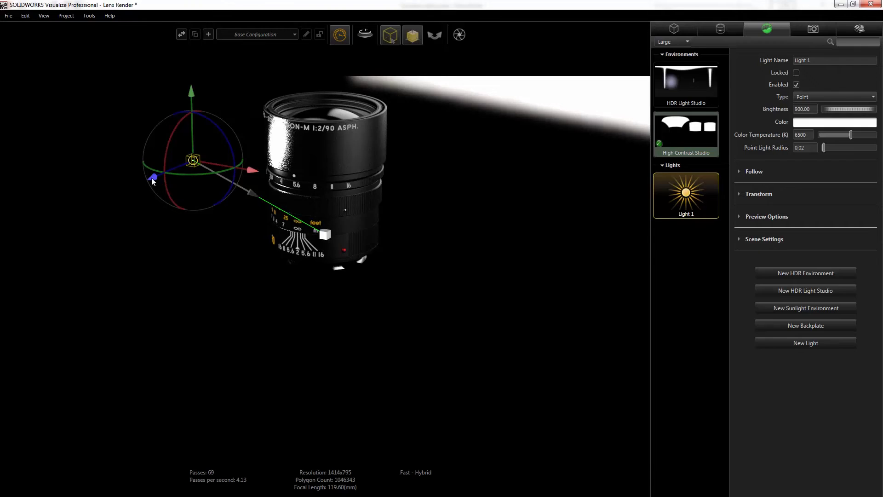
left_click_drag(152, 181, 137, 191)
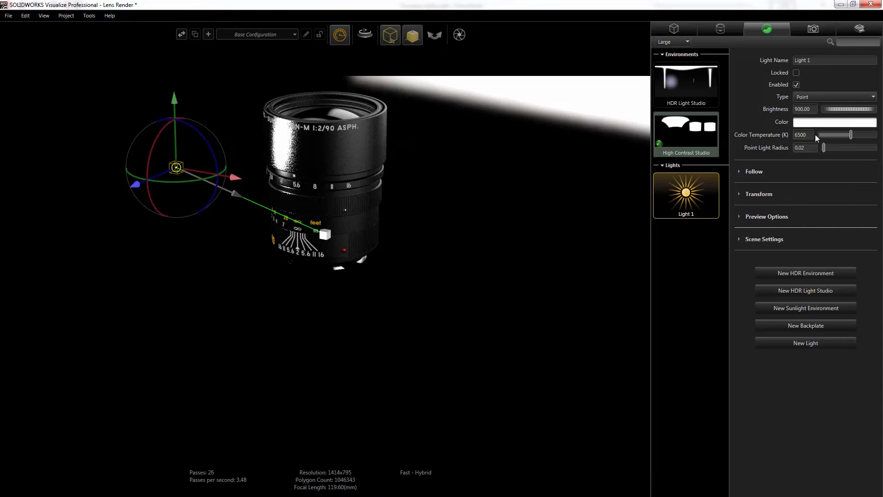
Set Light 1's color temperature to 2405 K and its brightness to 85
left_click_drag(850, 131, 825, 139)
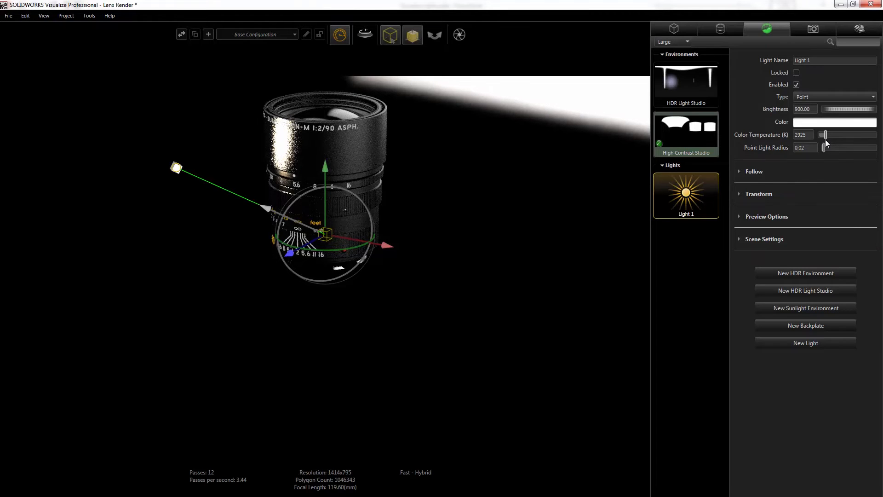
left_click_drag(824, 139, 822, 139)
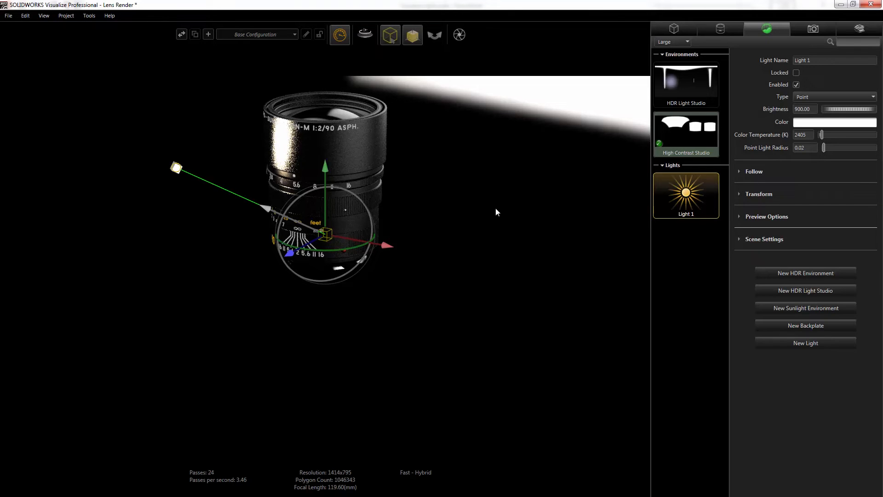
left_click_drag(849, 116, 769, 123)
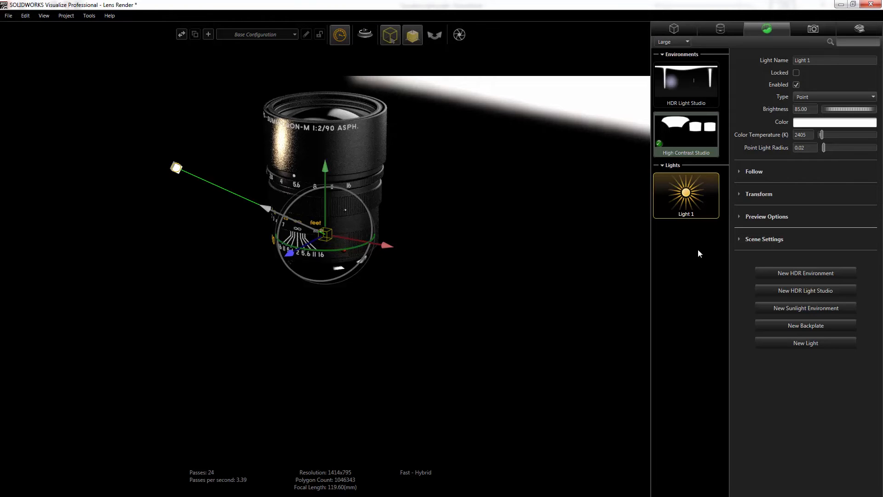
Return to the Default Camera view and delete Light 1 from the scene
left_click(817, 27)
double_click(685, 69)
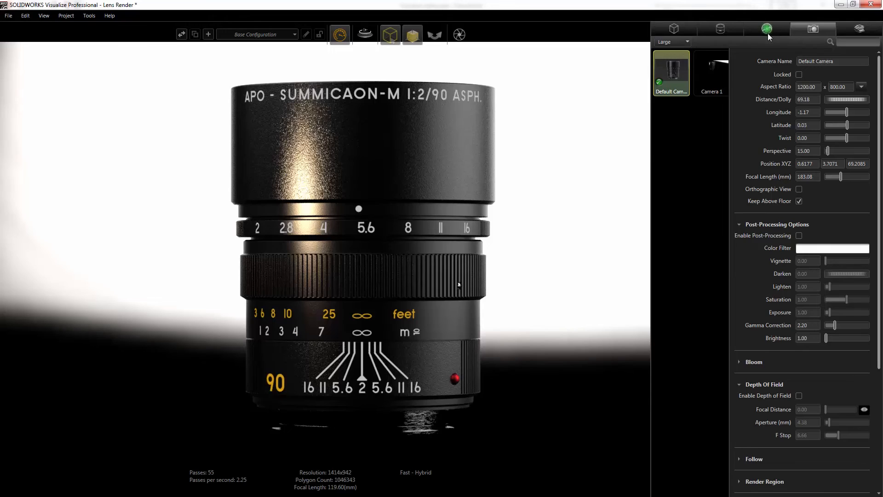
left_click(767, 29)
left_click(688, 202)
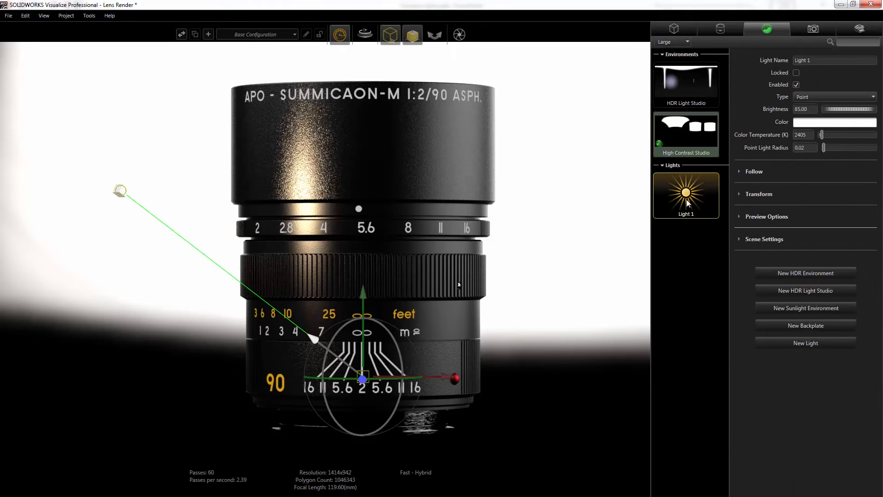
key("Delete")
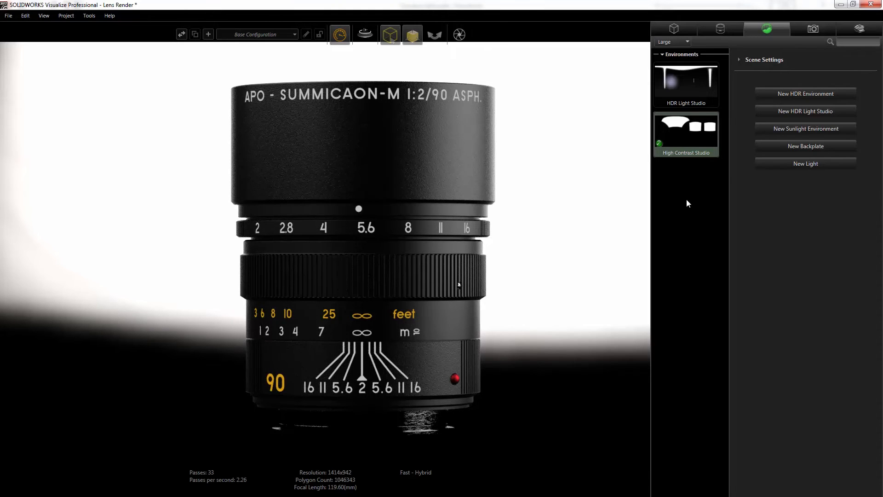
Create a Plane primitive in the model set
left_click(673, 31)
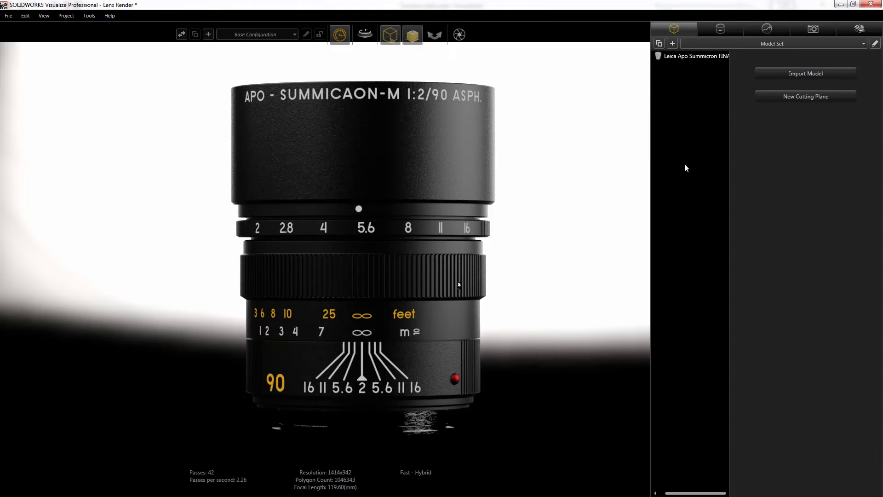
right_click(681, 127)
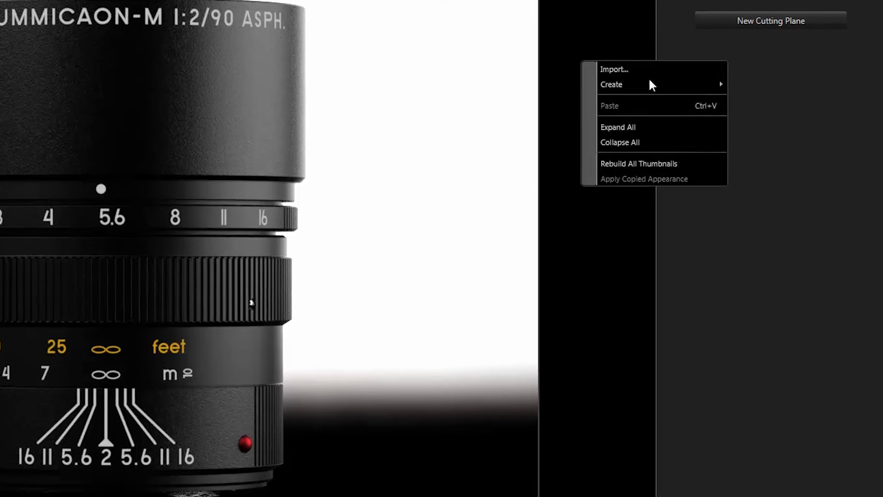
mouse_move(724, 136)
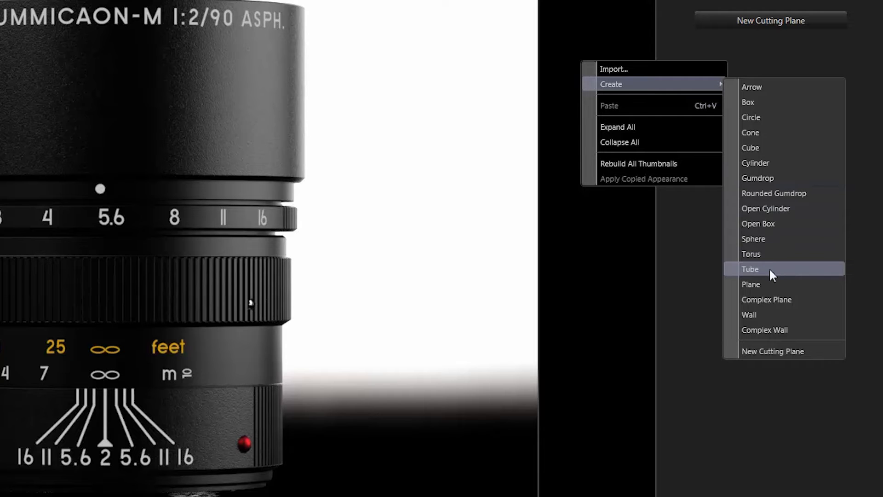
left_click(760, 281)
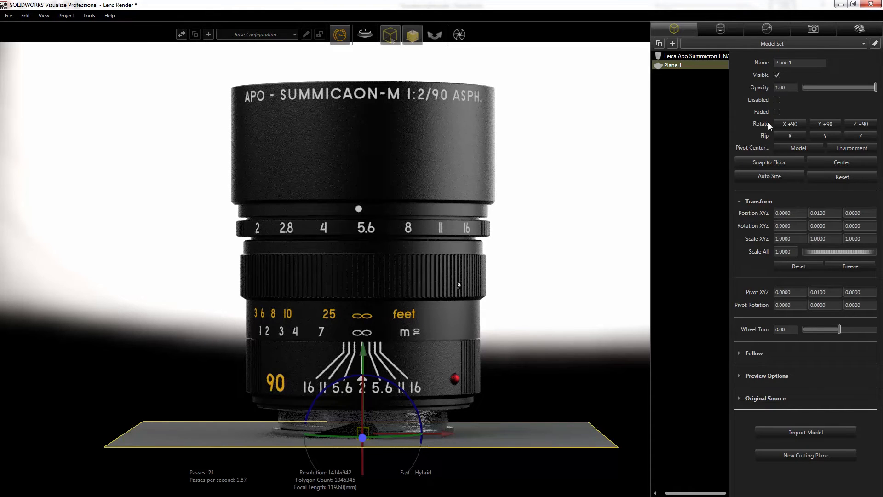
Apply the Warm Light appearance from the Emissives library to the plane under the lens
left_click(848, 32)
left_click(702, 48)
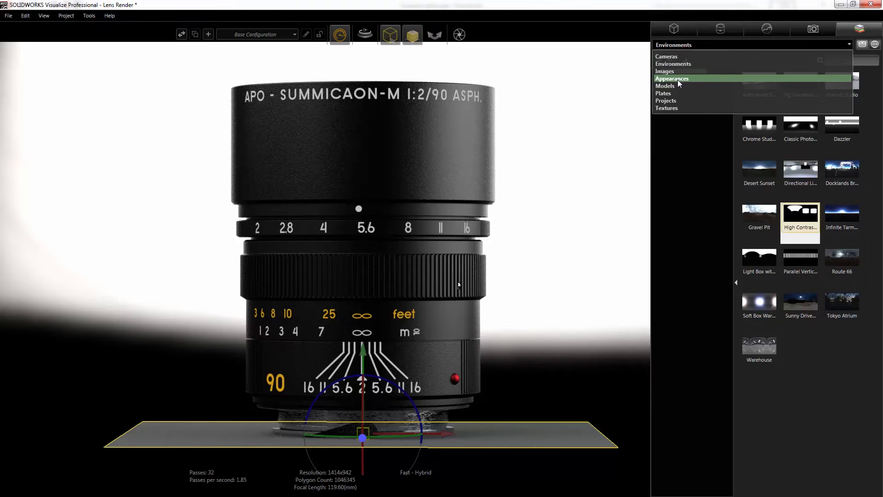
left_click(678, 79)
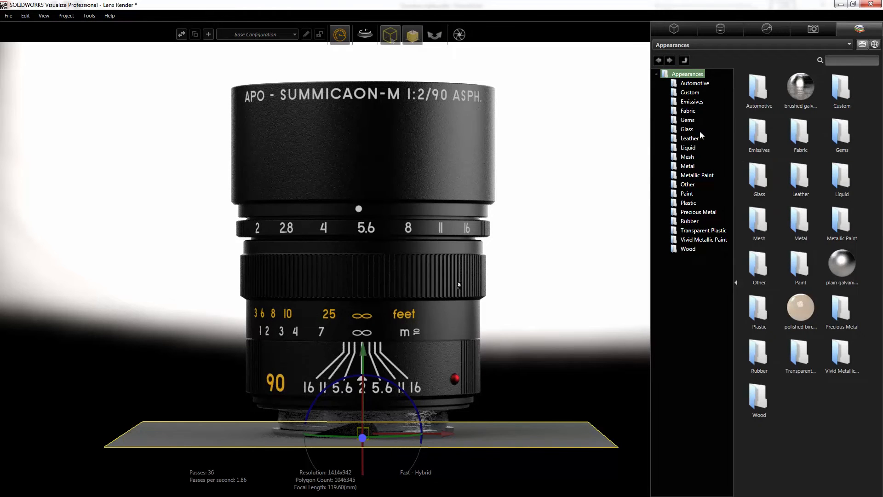
left_click(692, 101)
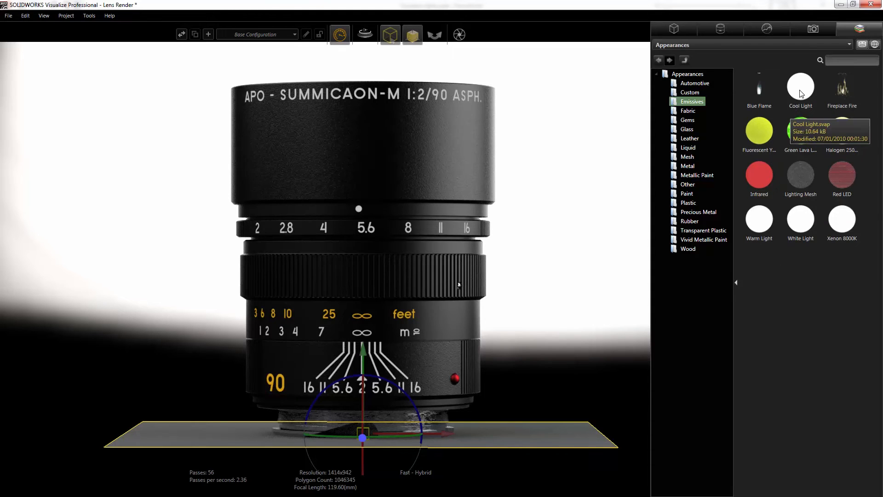
left_click_drag(759, 220, 535, 431)
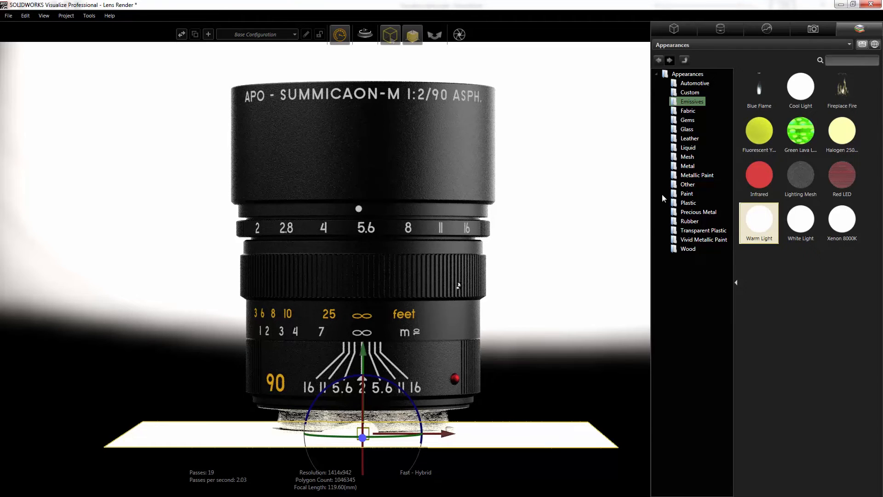
In the Camera 1 view, move the plane to about Y 12.93, Z 13.81 and tilt it about 40.6 degrees around X
left_click(807, 29)
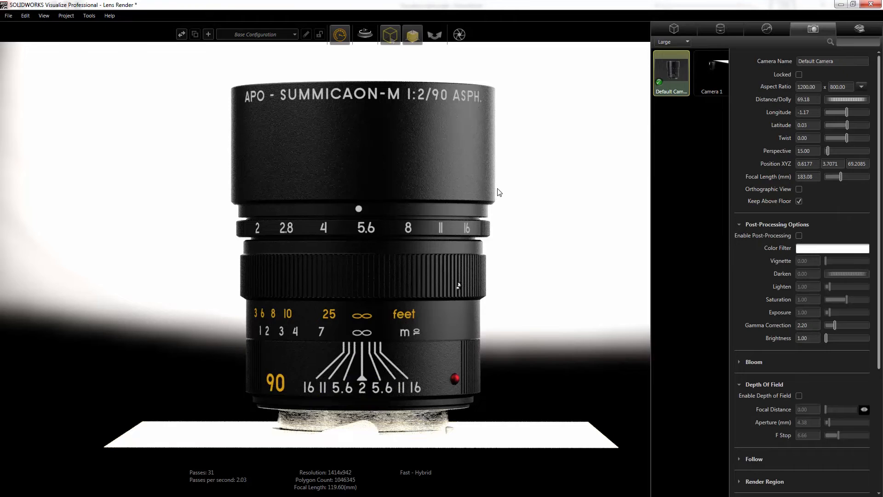
left_click(710, 73)
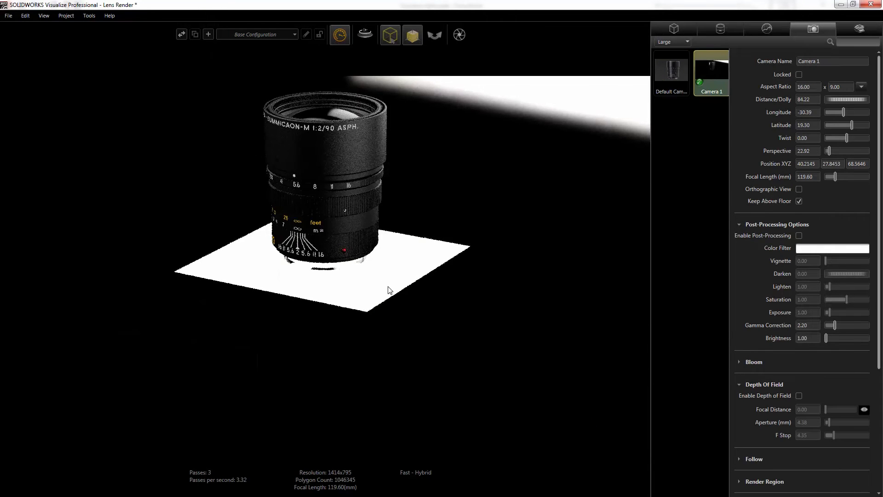
scroll(216, 229, "down", 5)
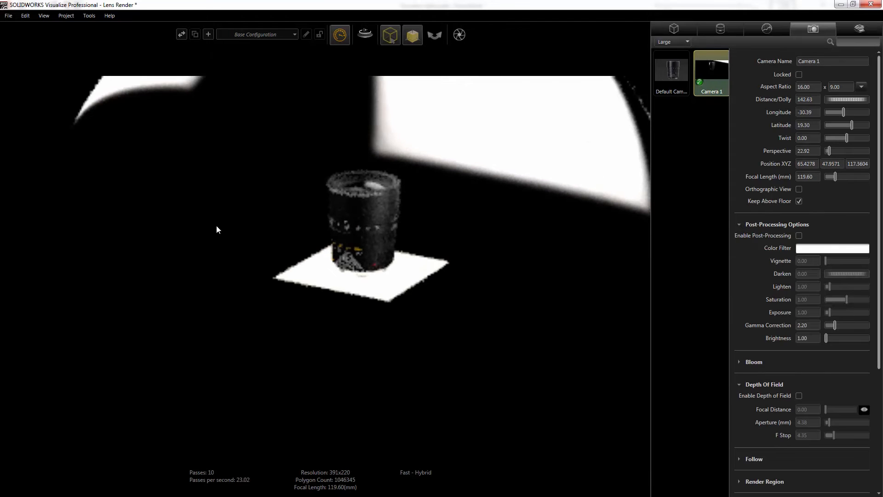
left_click(321, 272)
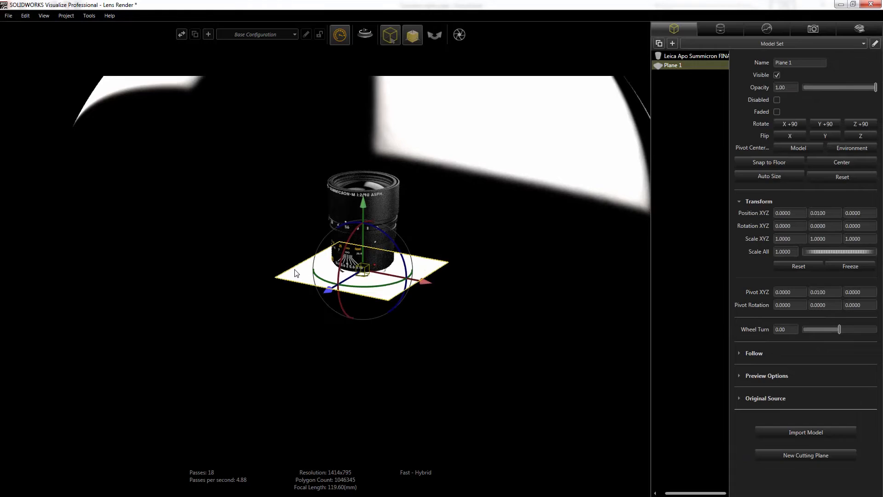
mouse_move(411, 40)
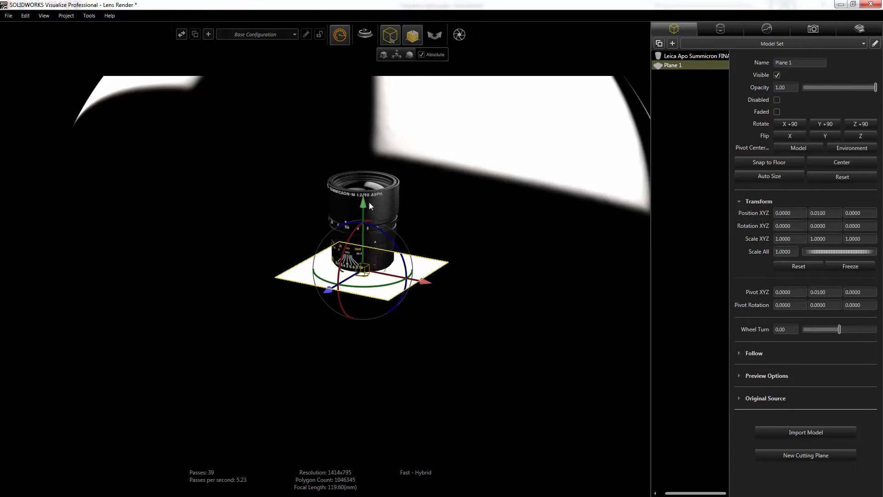
left_click_drag(364, 209, 361, 66)
left_click_drag(334, 151, 289, 260)
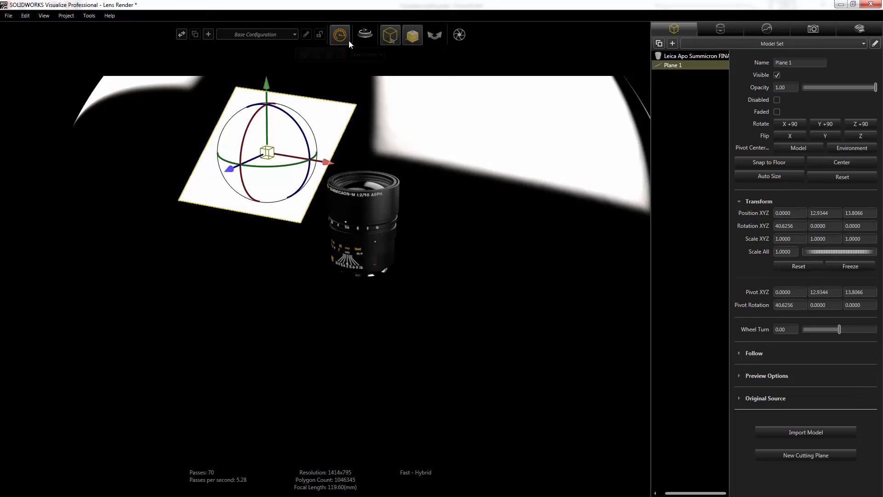
Switch the viewport render mode from Fast to Accurate
mouse_move(346, 40)
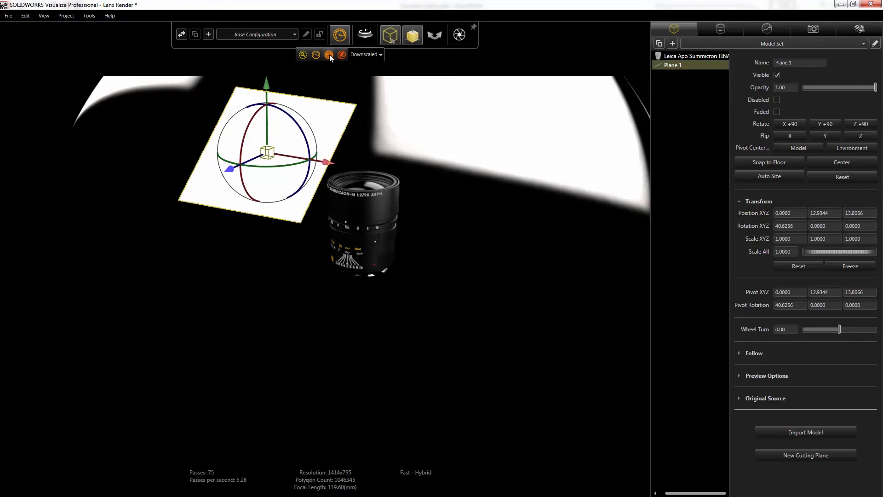
left_click(330, 54)
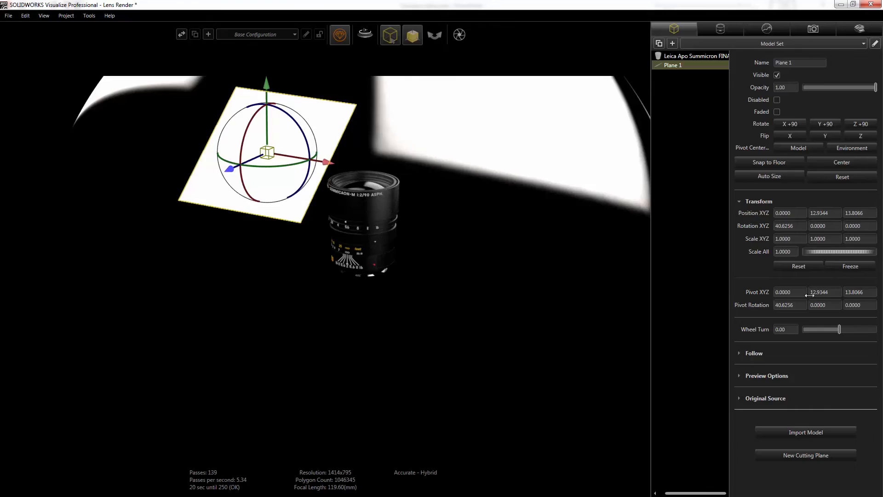
Set the Y and Z pivot coordinates of Plane 1 to 0
left_click(819, 297)
type("00")
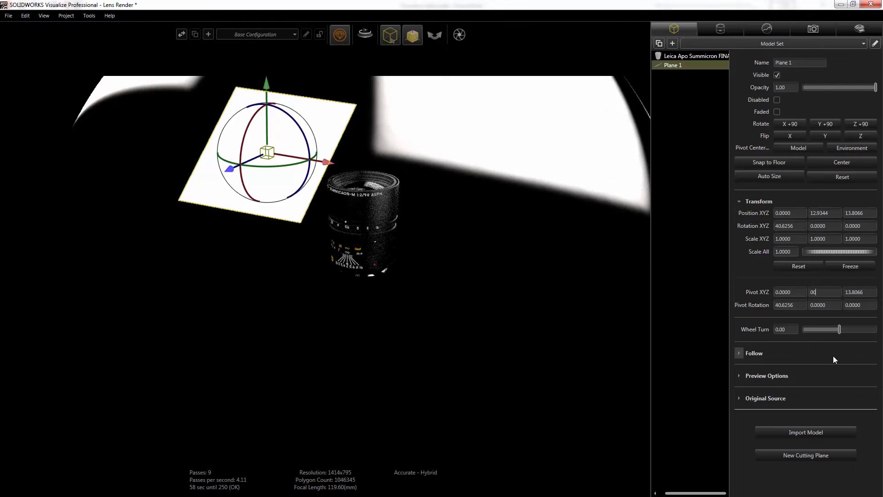
left_click(851, 294)
type("0")
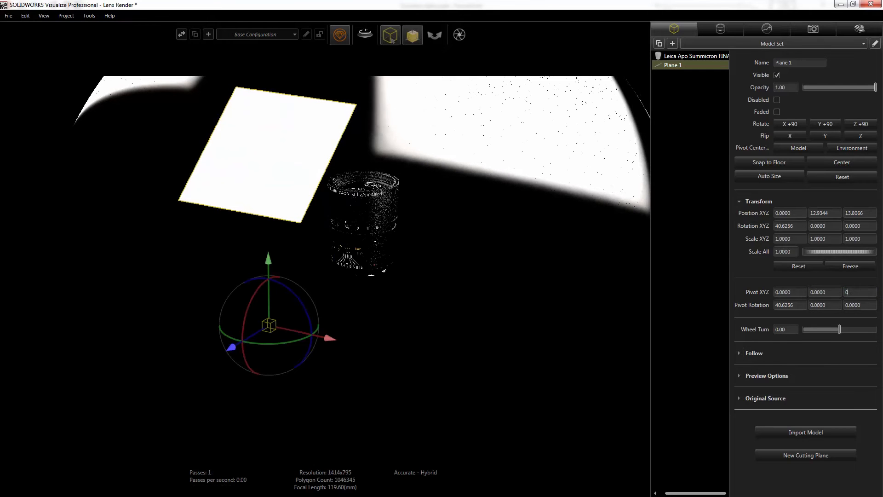
key("Return")
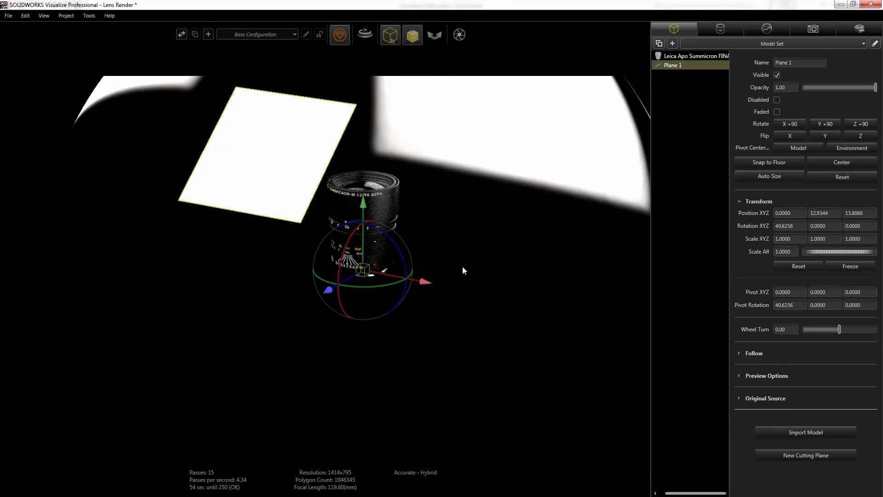
Raise the brightness of the plane's Warm Light emissive appearance to 363
left_click(721, 30)
scroll(673, 399, "down", 5)
scroll(673, 409, "down", 6)
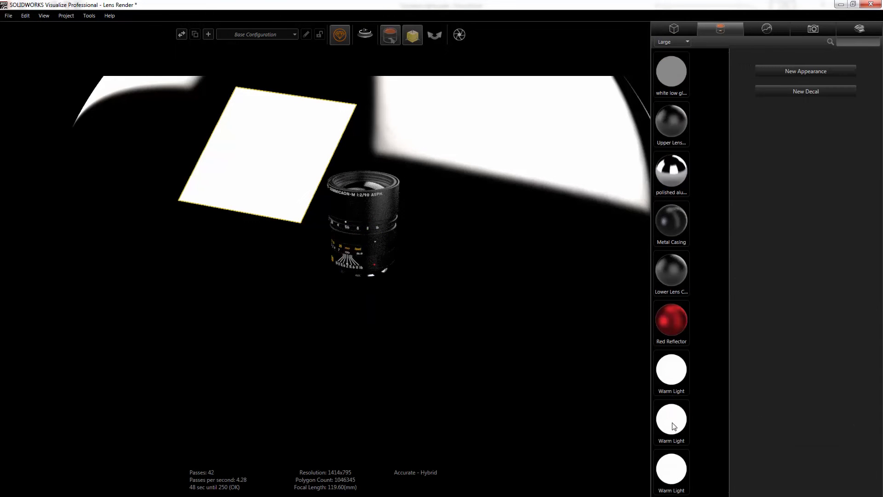
left_click(672, 464)
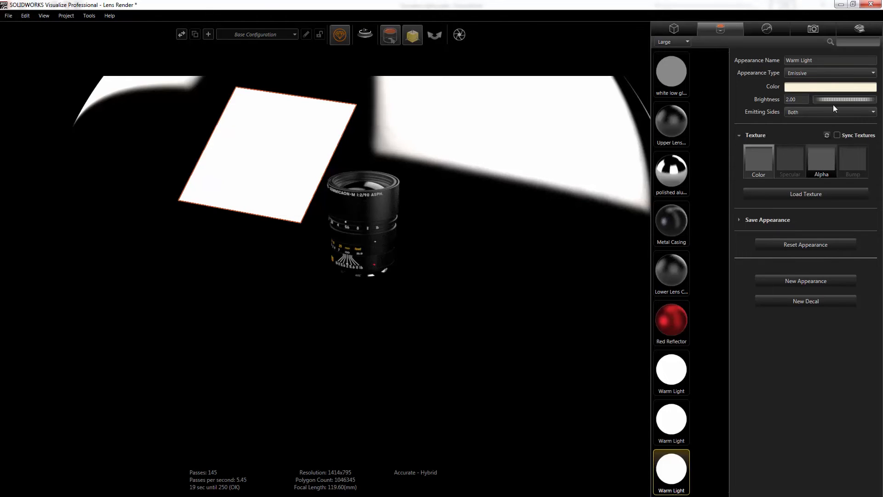
left_click_drag(835, 100, 872, 100)
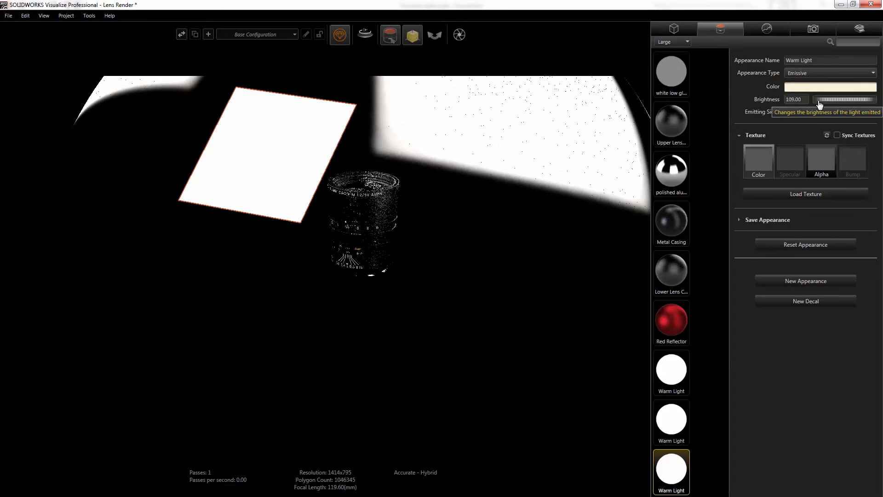
left_click_drag(820, 105, 878, 104)
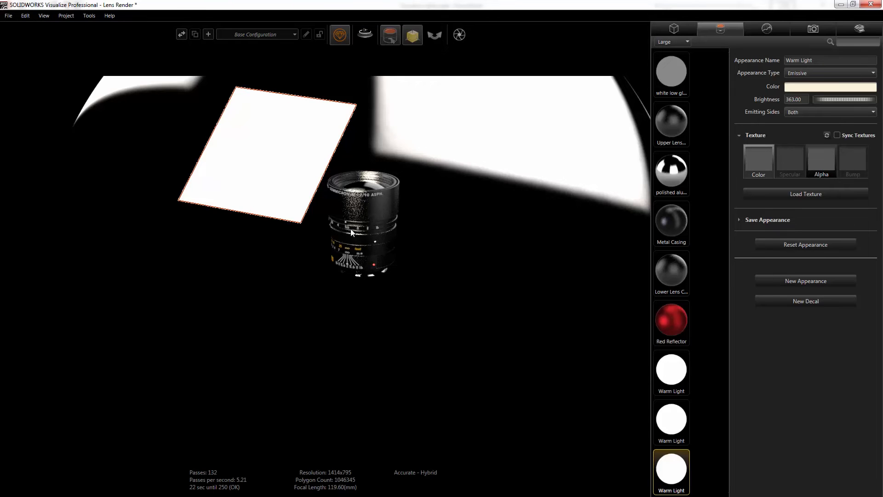
In the Default Camera view, swing the plane around the lens to about -59.7 degrees around Y
left_click(812, 29)
left_click(683, 74)
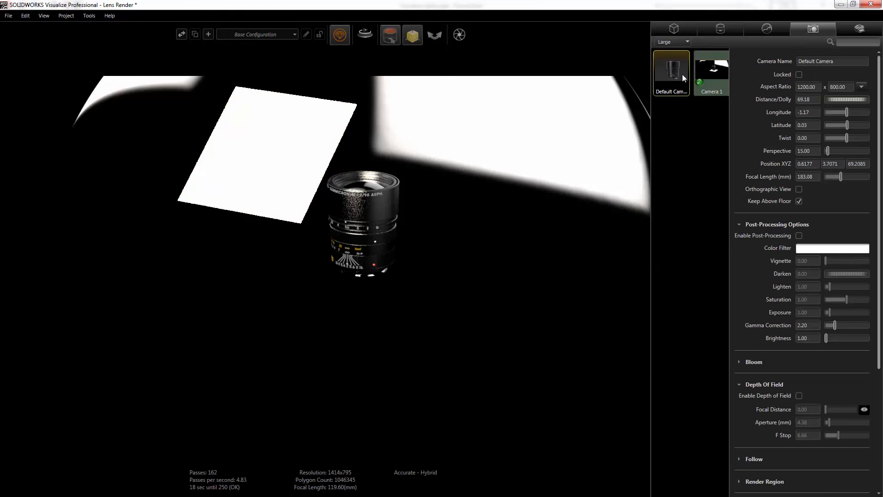
double_click(682, 73)
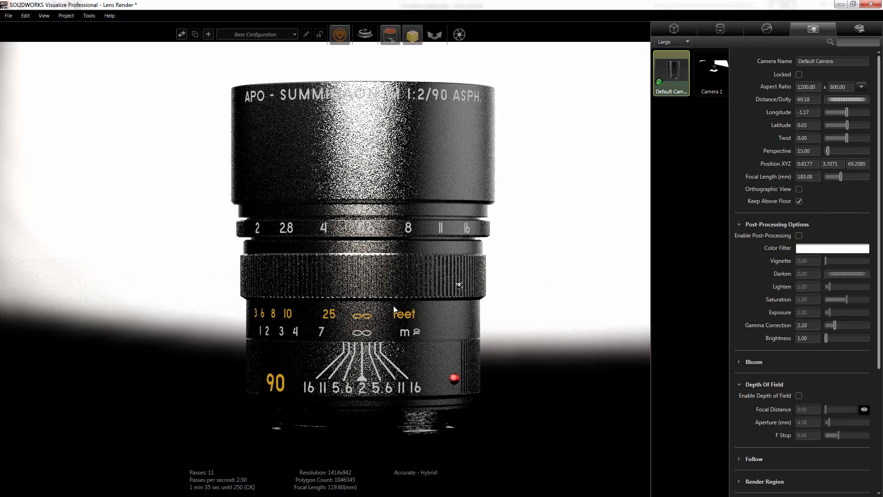
left_click(683, 28)
left_click(684, 66)
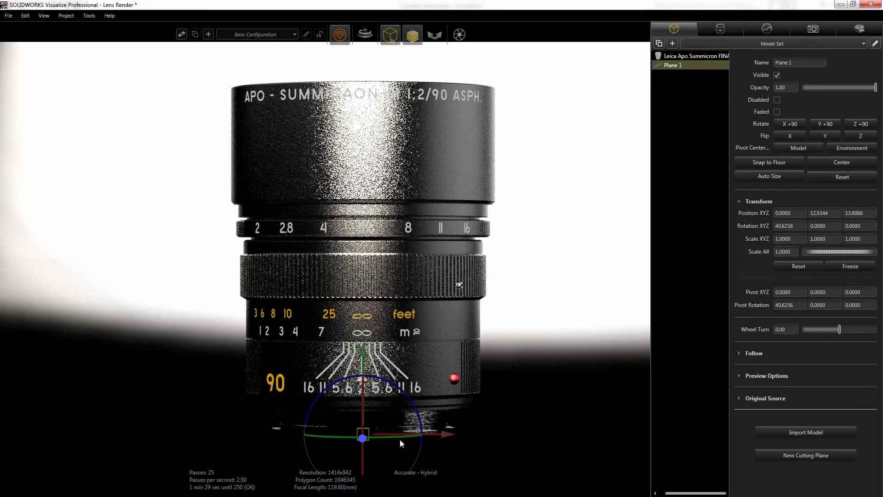
left_click_drag(401, 438, 332, 437)
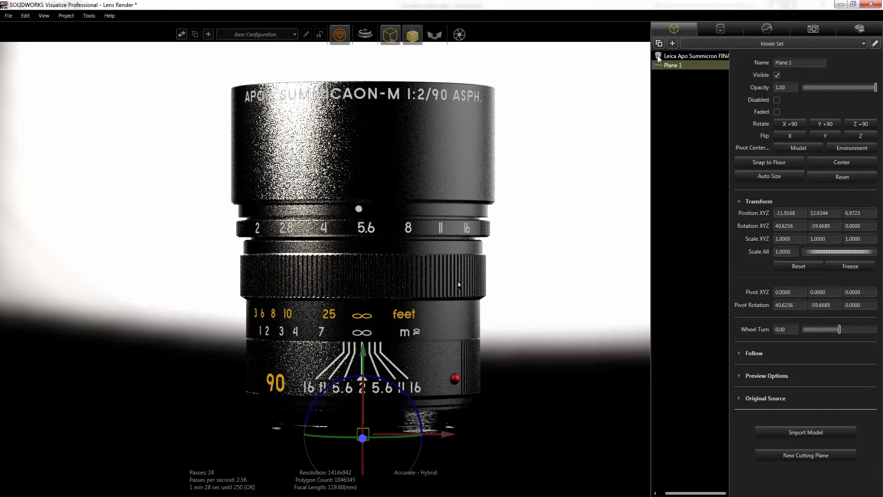
Show the Camera 1 view in Preview render mode
left_click(799, 31)
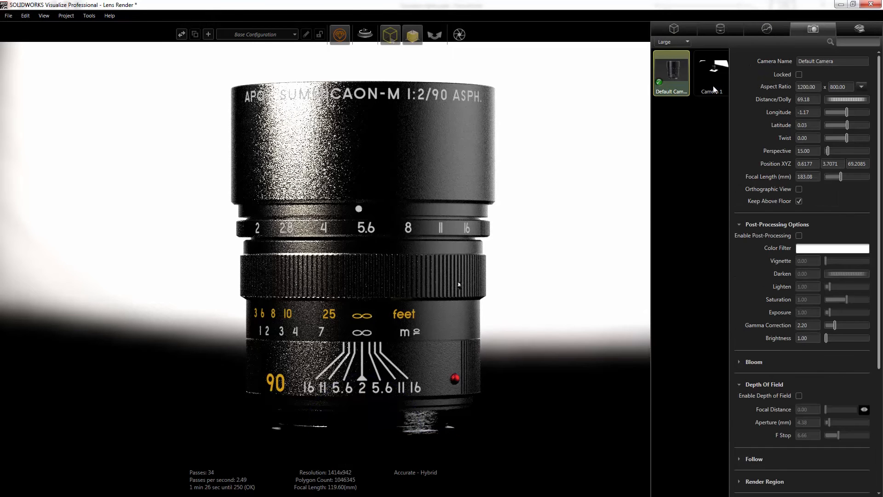
double_click(713, 86)
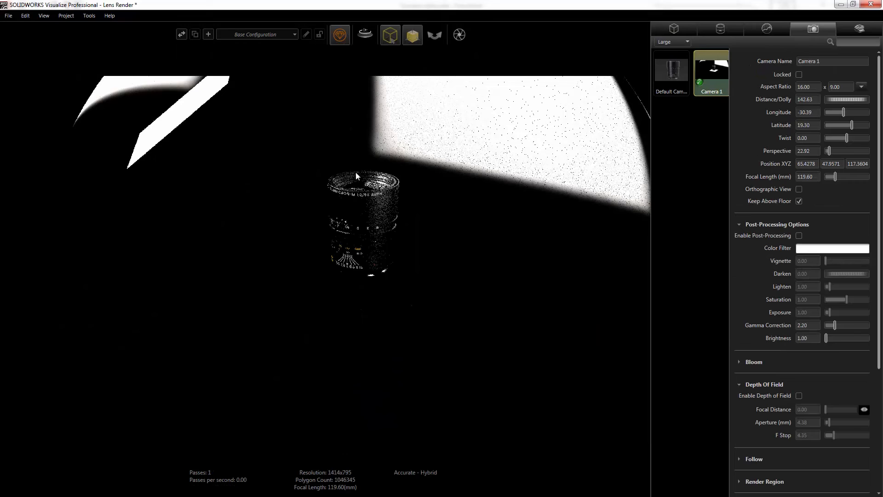
mouse_move(341, 37)
left_click(305, 54)
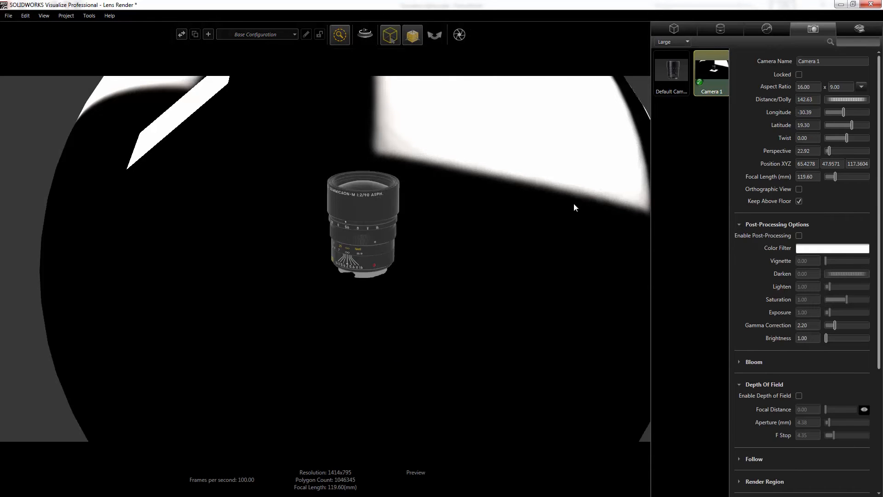
Rotate Plane 1 about its pivot to about -62.1 degrees around Y
left_click(674, 29)
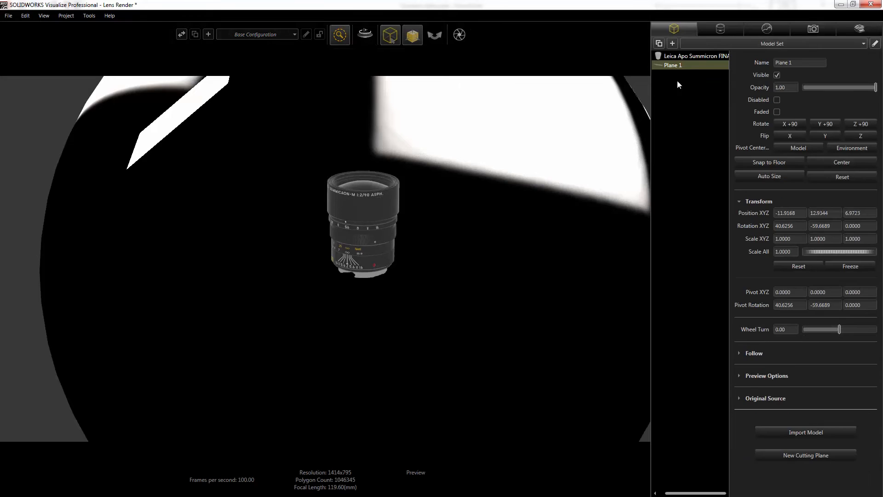
left_click(684, 65)
mouse_move(669, 65)
mouse_move(391, 39)
left_click(388, 55)
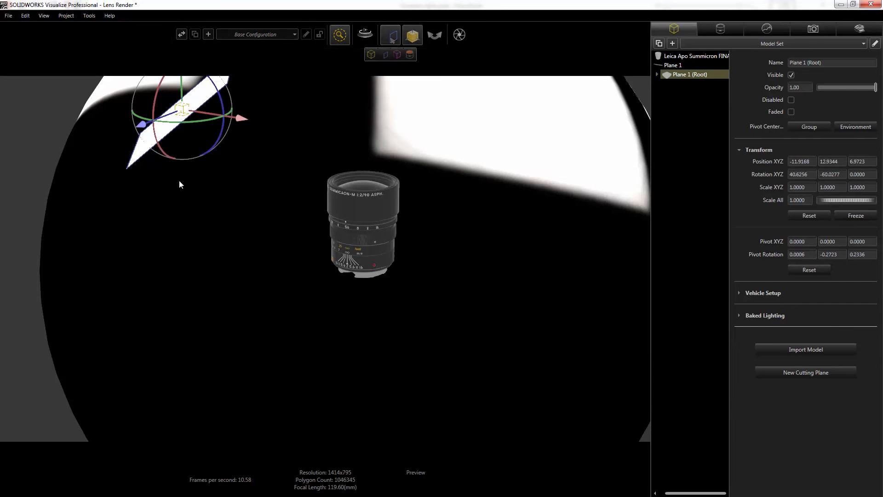
left_click(672, 65)
mouse_move(390, 37)
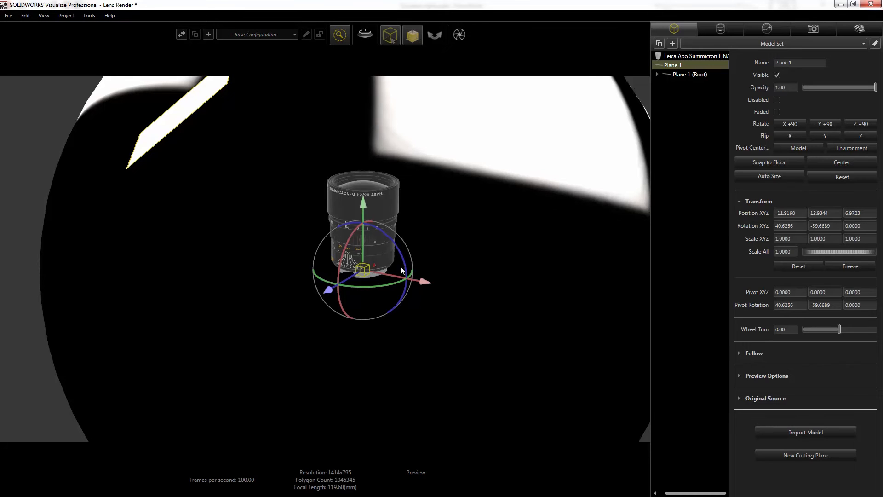
mouse_move(381, 287)
left_mouse_down()
mouse_move(314, 287)
mouse_move(372, 290)
mouse_move(454, 274)
mouse_move(383, 286)
mouse_move(386, 293)
left_mouse_up()
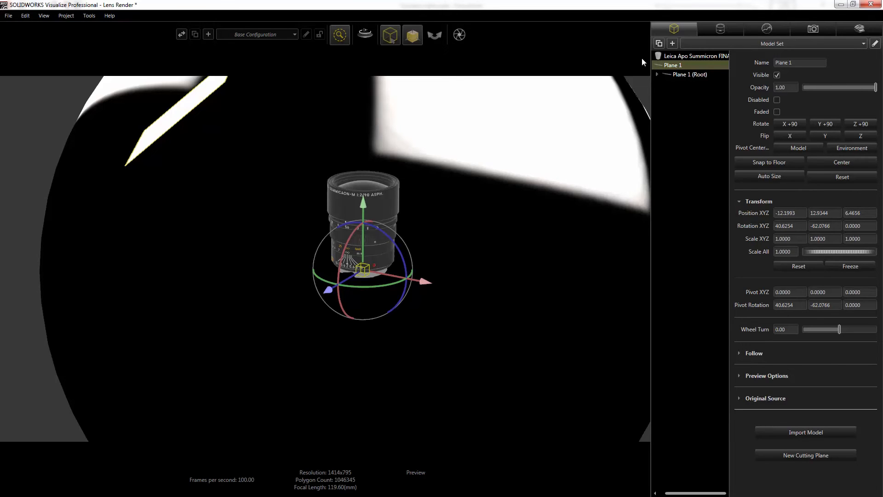
Delete Plane 1 from the model set and return to the Default Camera view in Fast render mode
key("Delete")
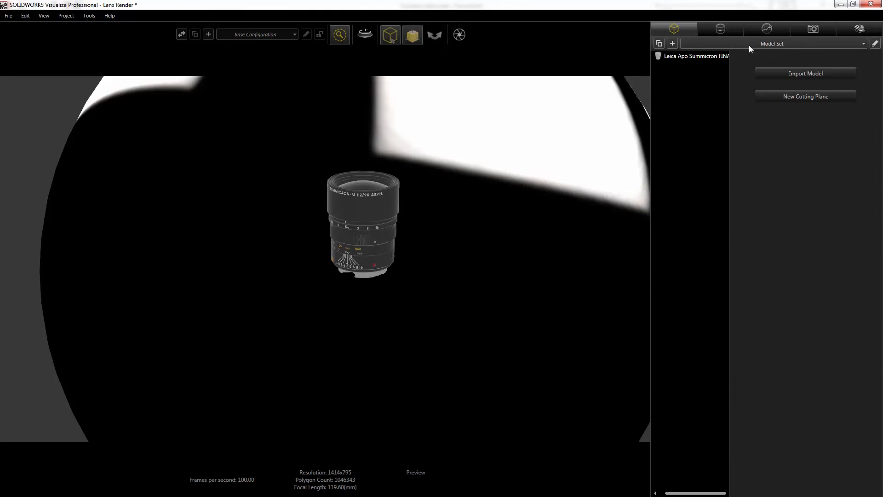
left_click(810, 29)
double_click(669, 73)
mouse_move(339, 38)
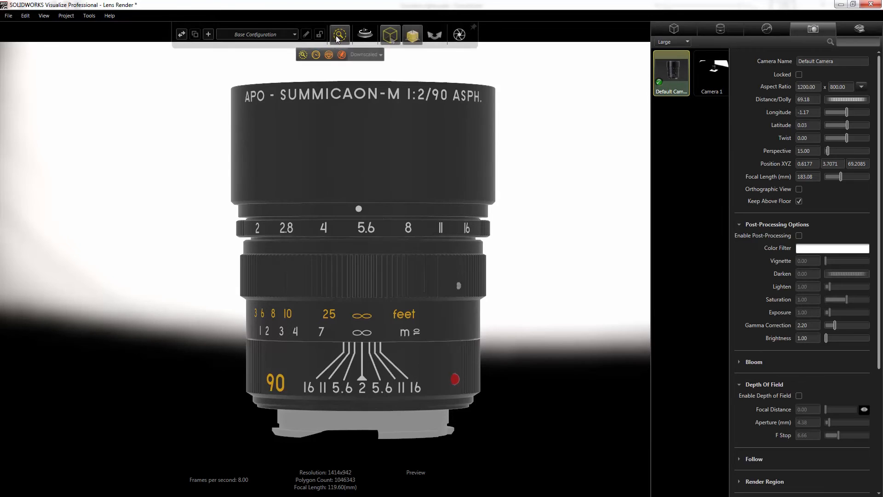
left_click(316, 54)
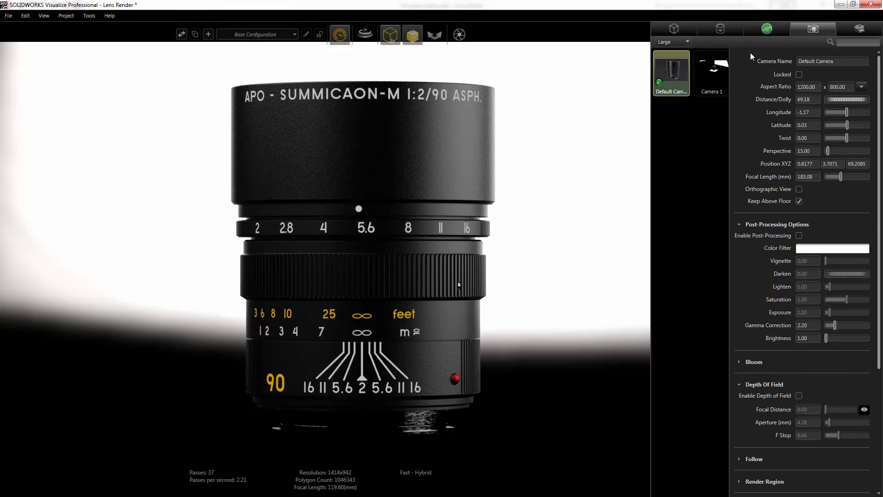
Delete the High Contrast Studio environment and create a new HDR Light Studio environment
left_click(767, 29)
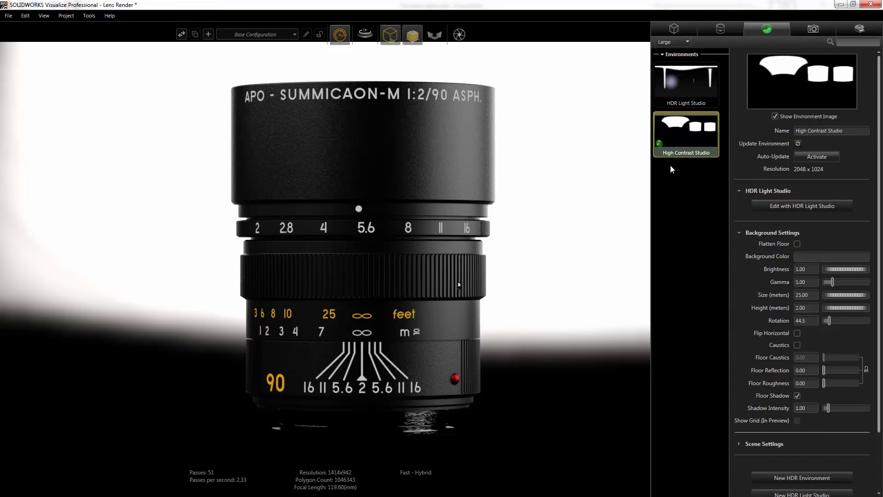
key("Delete")
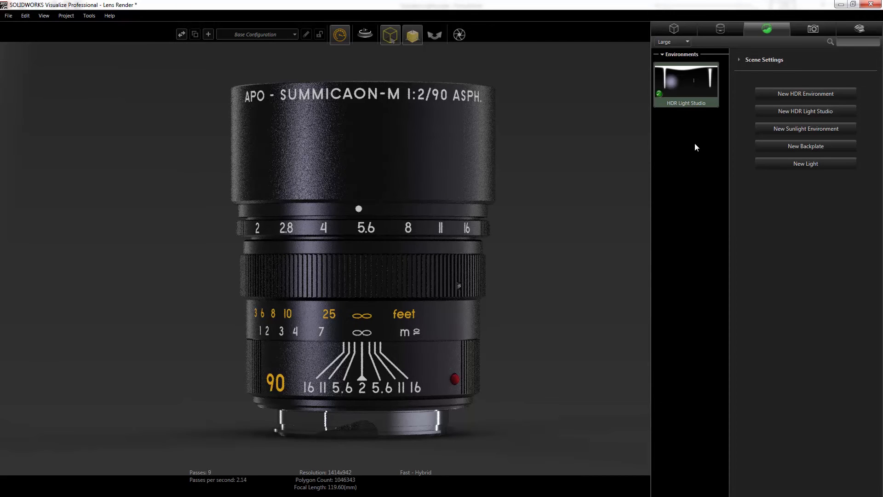
left_click(807, 112)
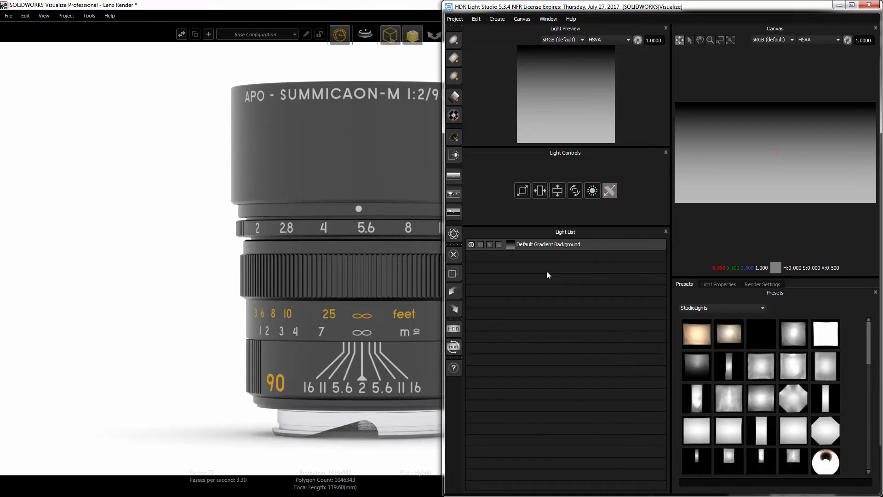
Arrange the SOLIDWORKS Visualize window beside HDR Light Studio and widen it to enlarge the lens viewport
left_click_drag(336, 4, 2, 96)
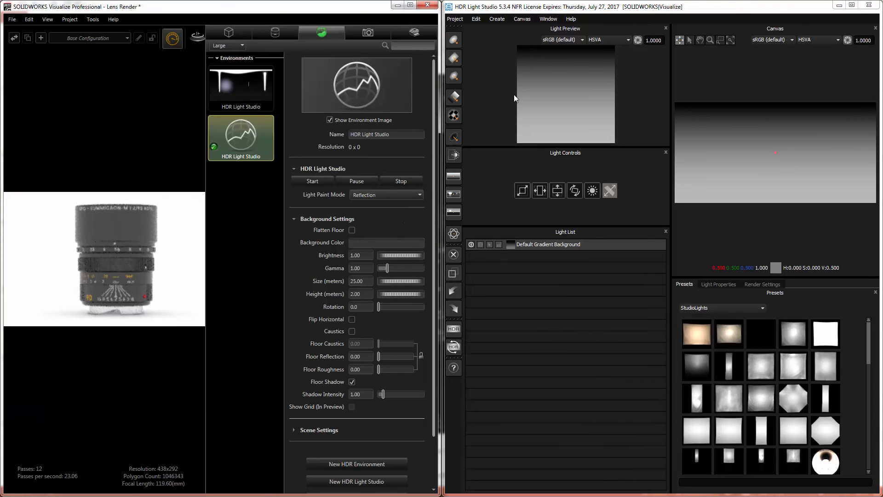
left_click_drag(444, 256, 566, 265)
left_click(443, 267)
left_click_drag(444, 267, 737, 277)
left_click_drag(560, 271, 506, 277)
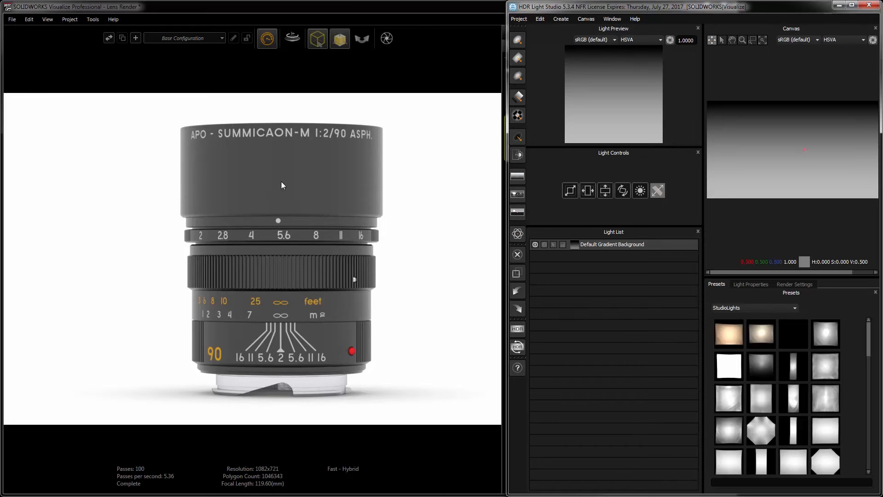
Add the Kino 2 preset from StudioLights to the HDR canvas, slightly right of and below its centre
scroll(855, 364, "down", 4)
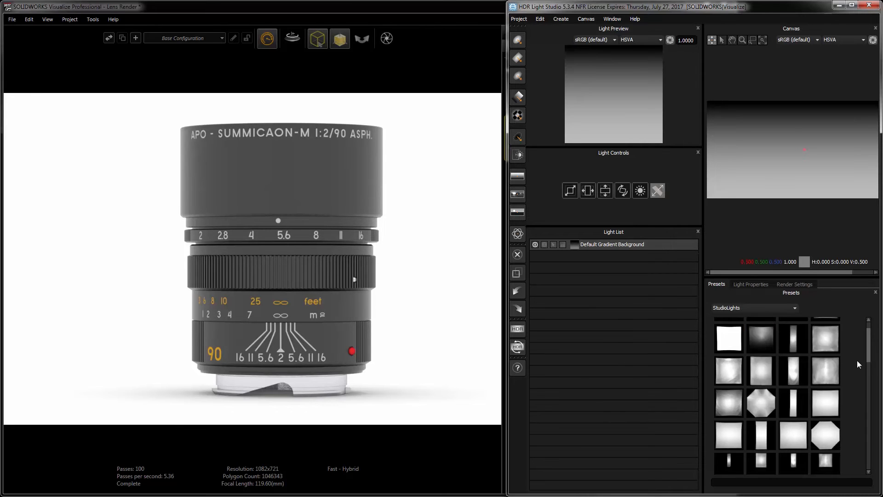
scroll(853, 386, "down", 5)
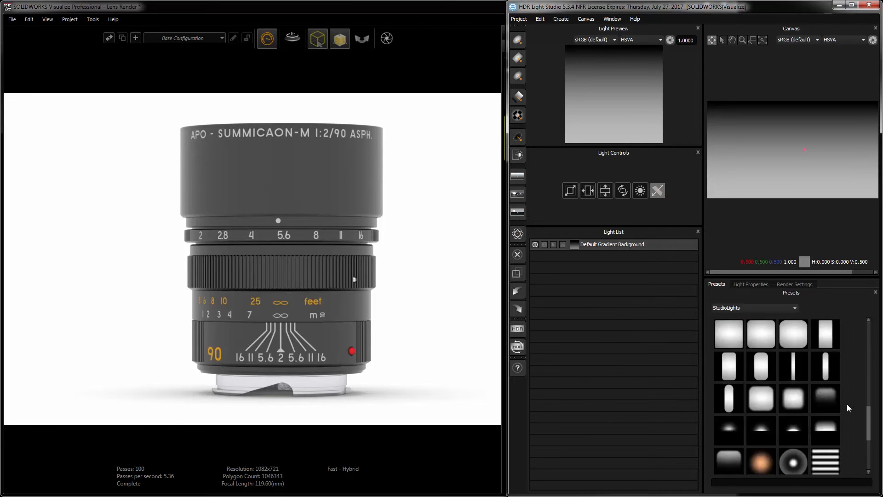
scroll(846, 404, "down", 3)
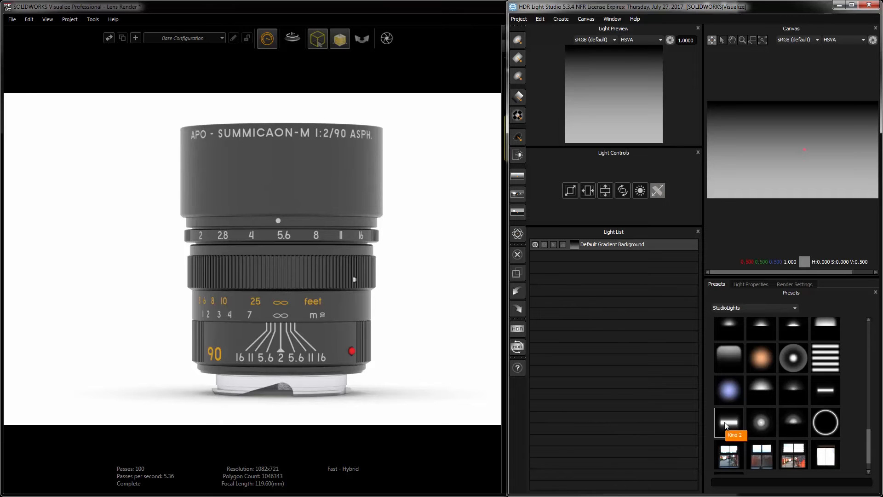
left_click_drag(726, 423, 745, 397)
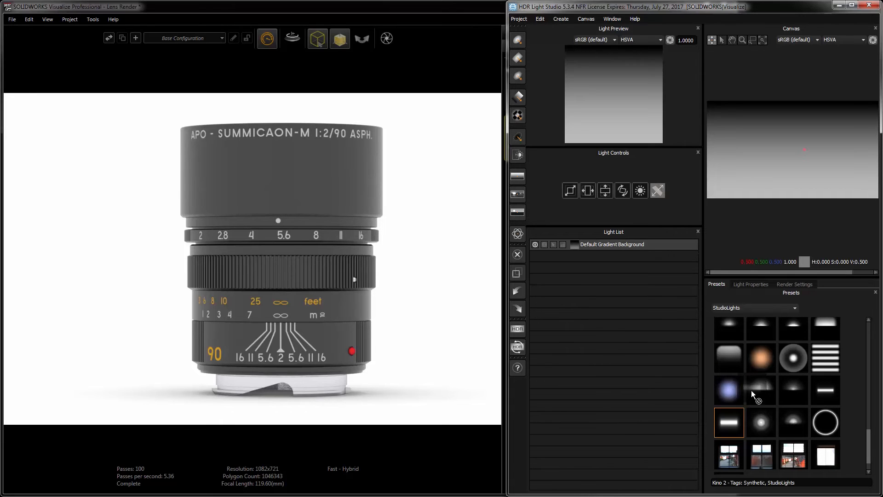
left_click_drag(816, 225, 818, 156)
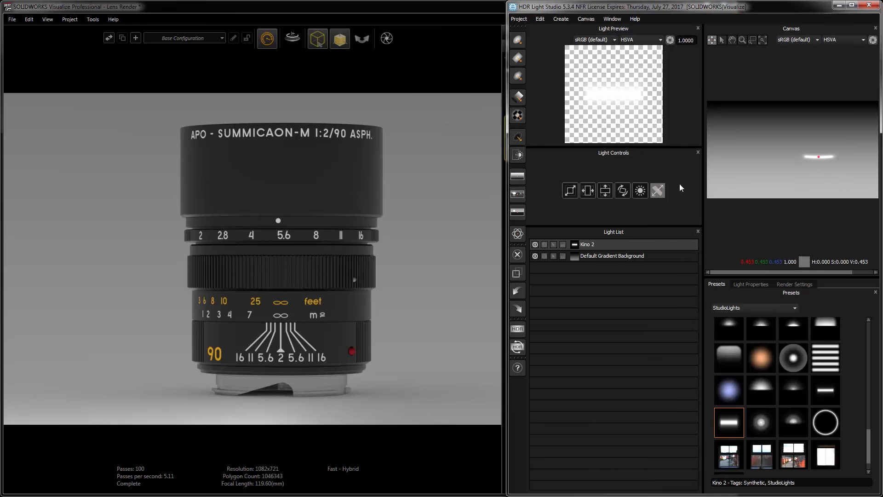
Rotate the Kino 2 light to vertical and reposition it by light-painting at the lens's right edge in the render view
left_click_drag(621, 193, 680, 193)
left_click_drag(622, 191, 614, 191)
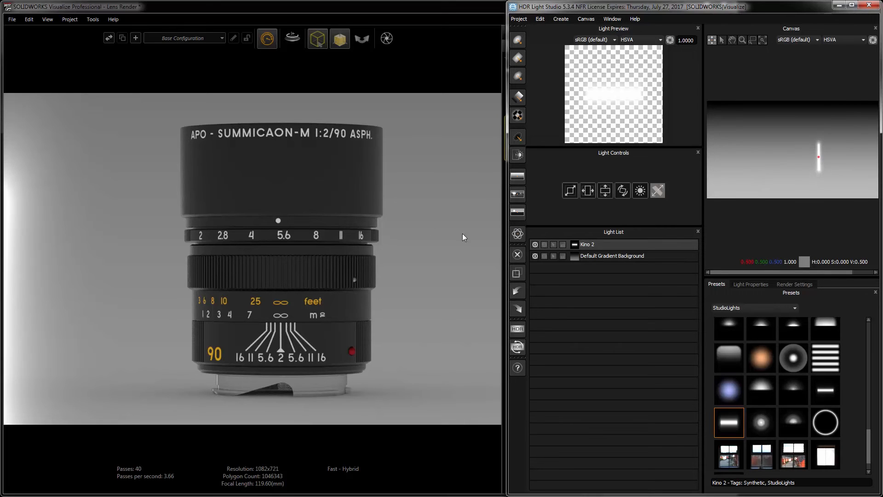
left_click(385, 251)
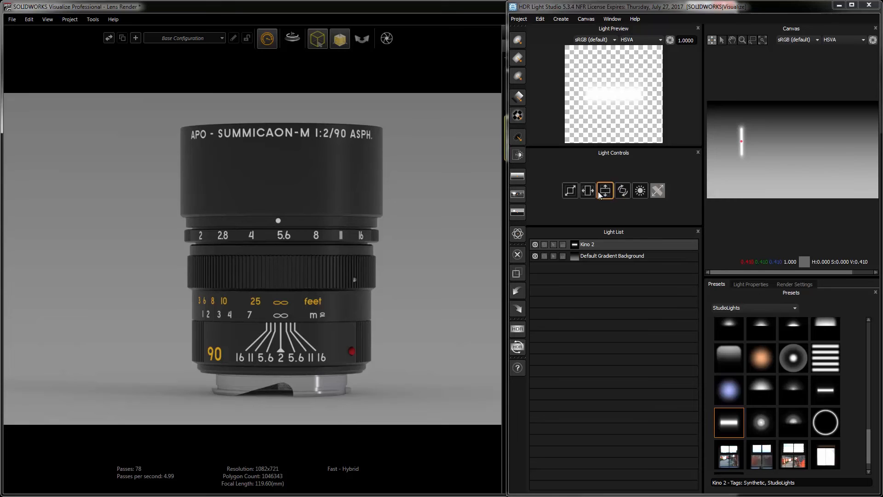
Enlarge the Kino 2 light proportionally and adjust its brightness
left_click(570, 191)
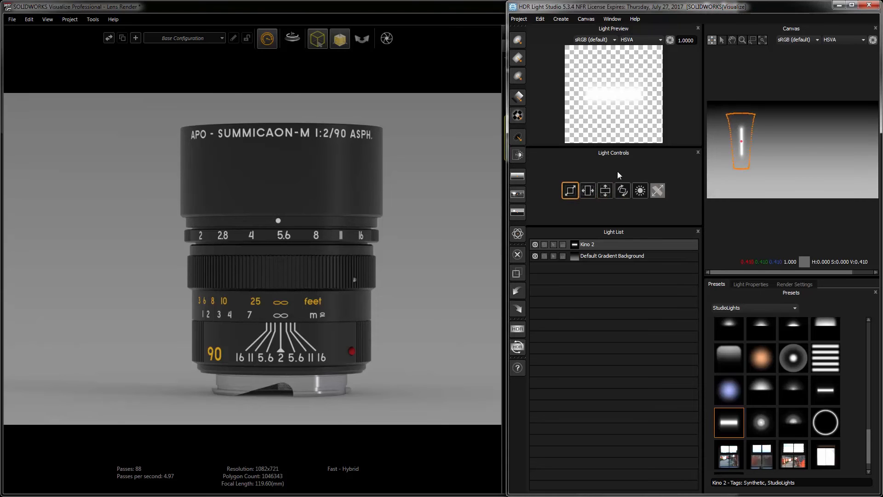
left_click_drag(618, 175, 634, 170)
left_click(641, 192)
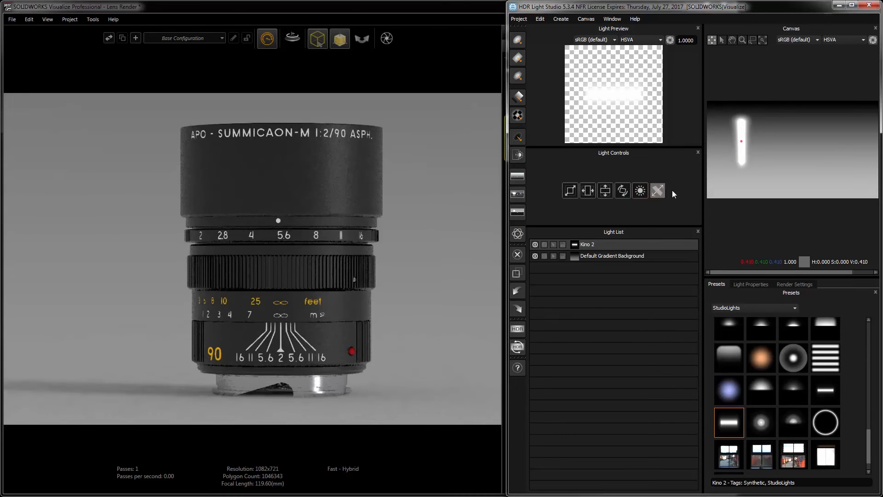
Add the Softer Square preset from StudioLights to the HDR canvas and light-paint it onto the left side of the lens hood
left_click(659, 192)
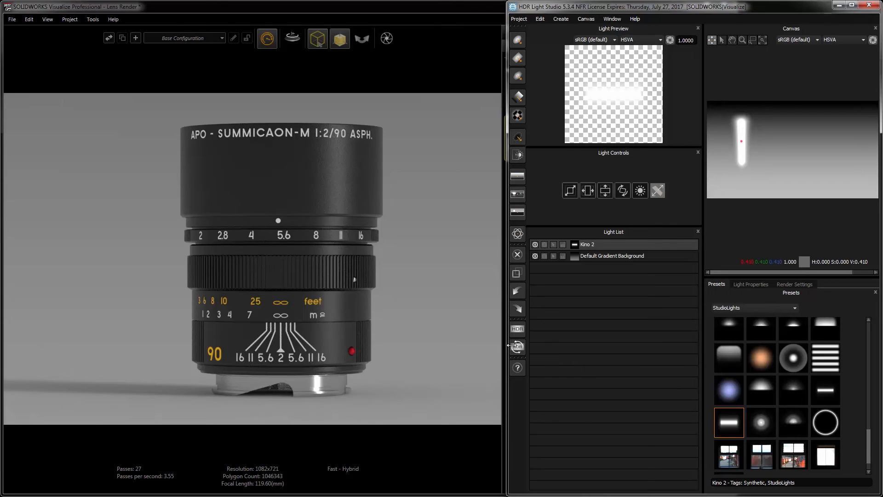
scroll(793, 404, "up", 1)
scroll(787, 412, "up", 2)
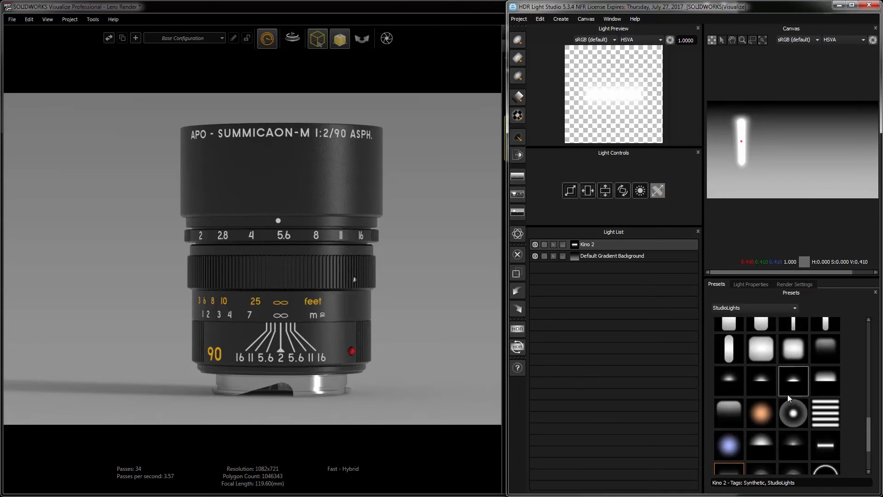
left_click_drag(794, 383, 808, 248)
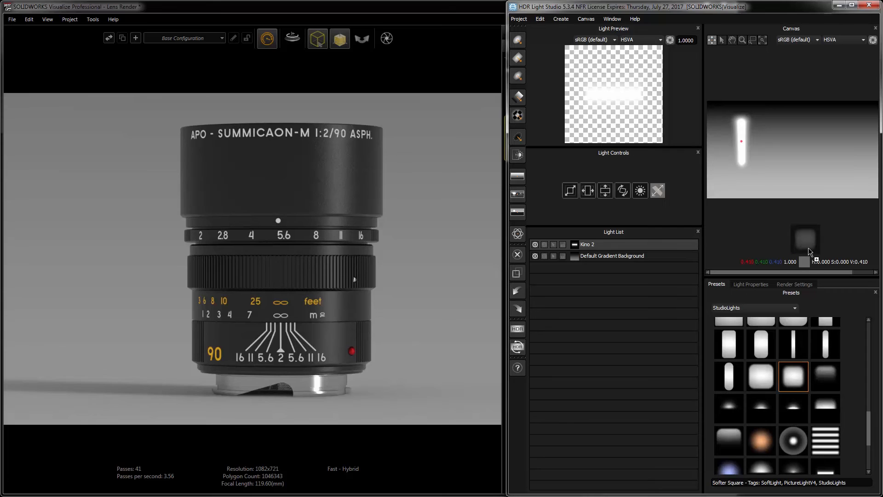
left_click_drag(820, 153, 815, 157)
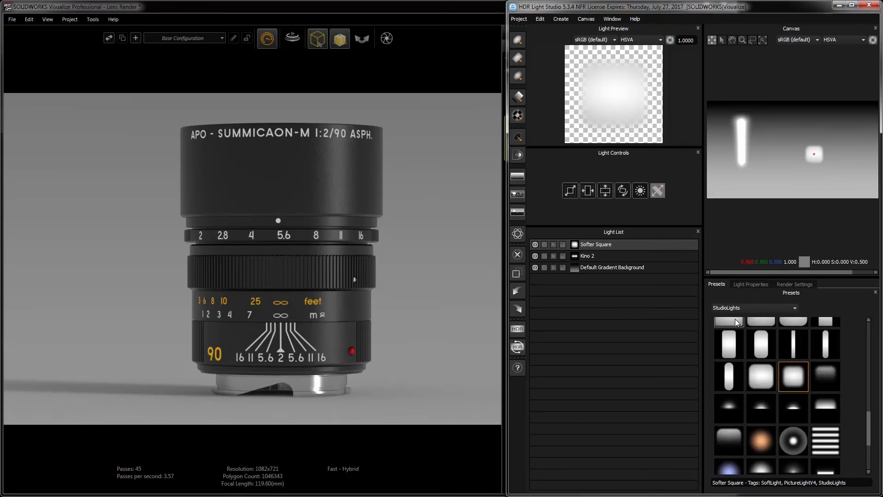
left_click(211, 177)
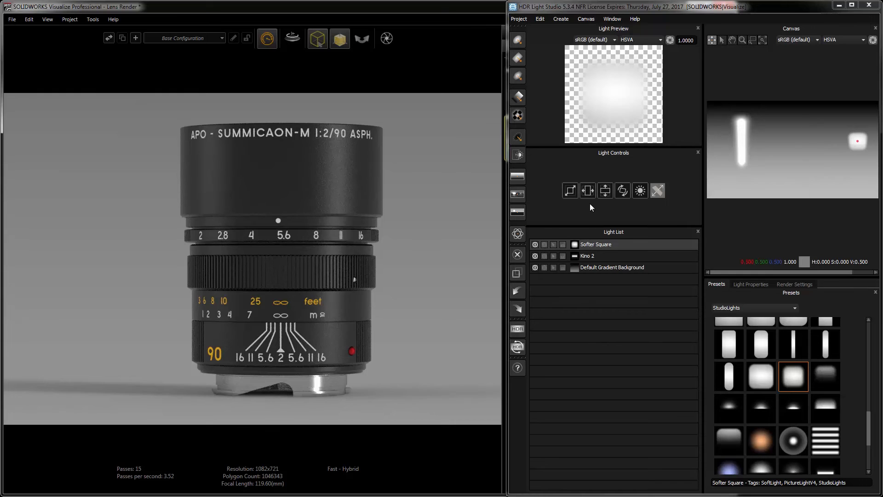
Enlarge and stretch the Softer Square light to about 39 wide by 65.5 high, and fine-tune its reflection on the left side of the lens hood
left_click_drag(571, 190, 604, 179)
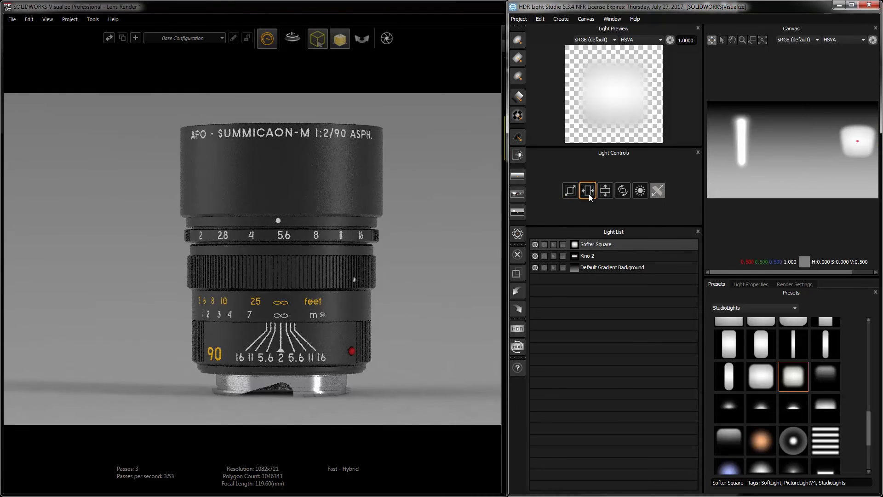
left_click_drag(592, 193, 654, 193)
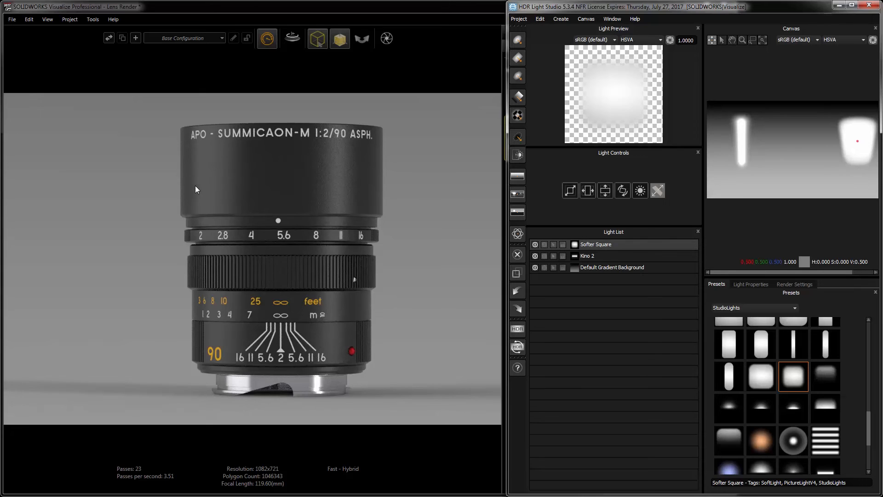
left_click(227, 184)
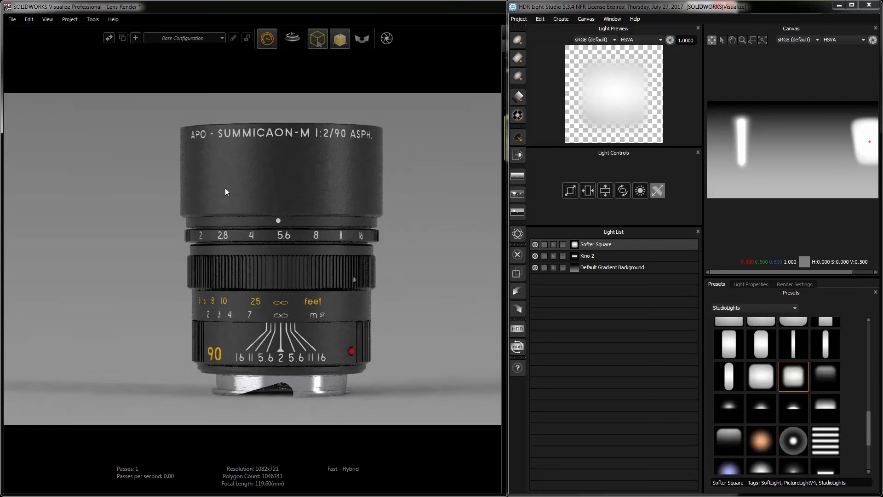
left_click(229, 194)
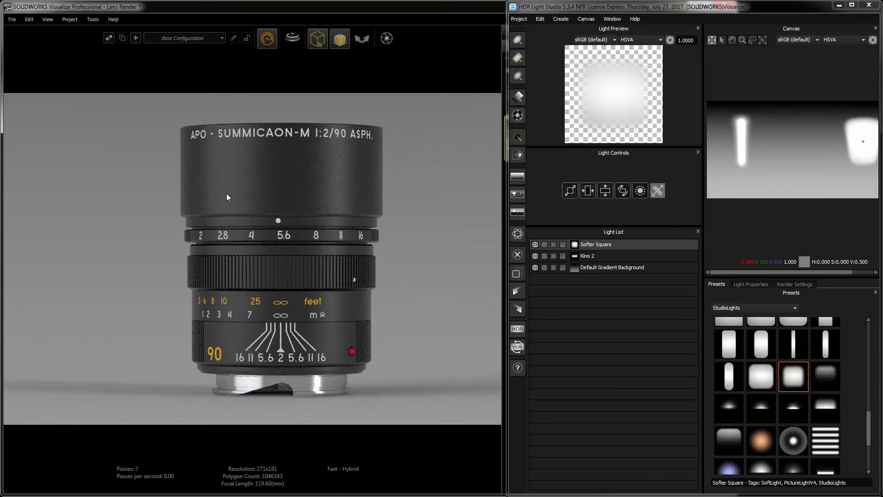
left_click(223, 198)
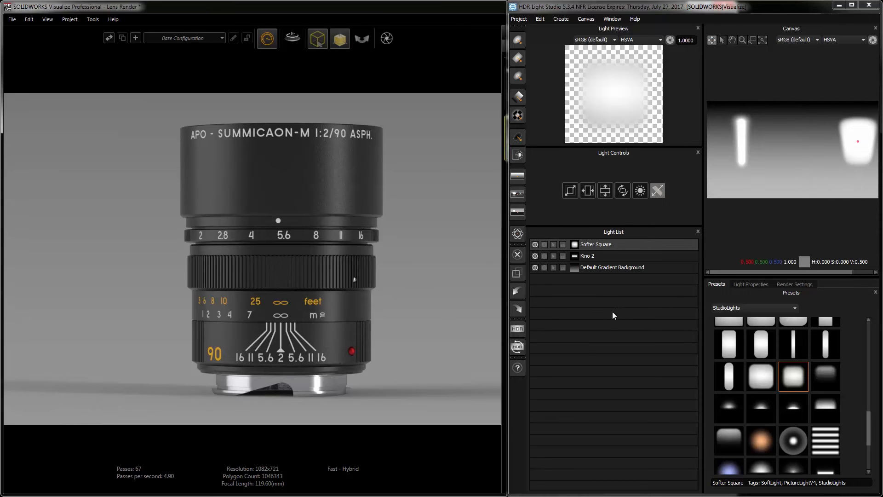
Lower the Default Gradient Background's brightness to 12
left_click(750, 284)
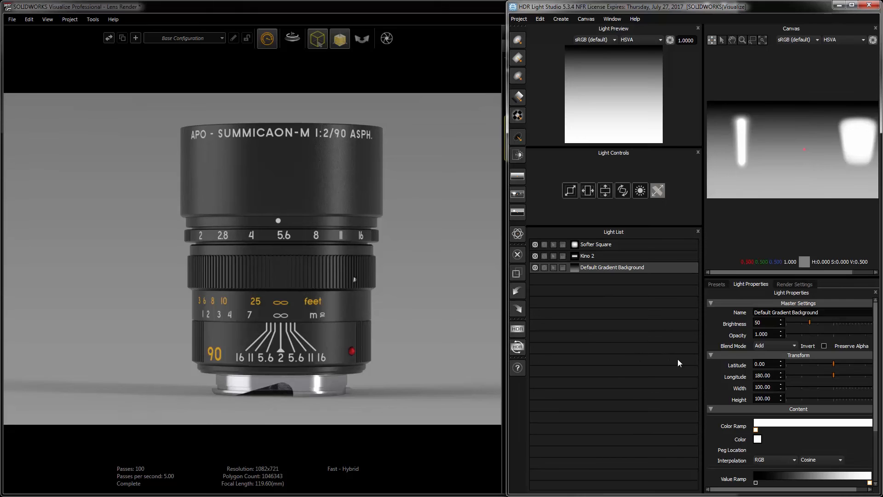
left_click_drag(809, 322, 793, 323)
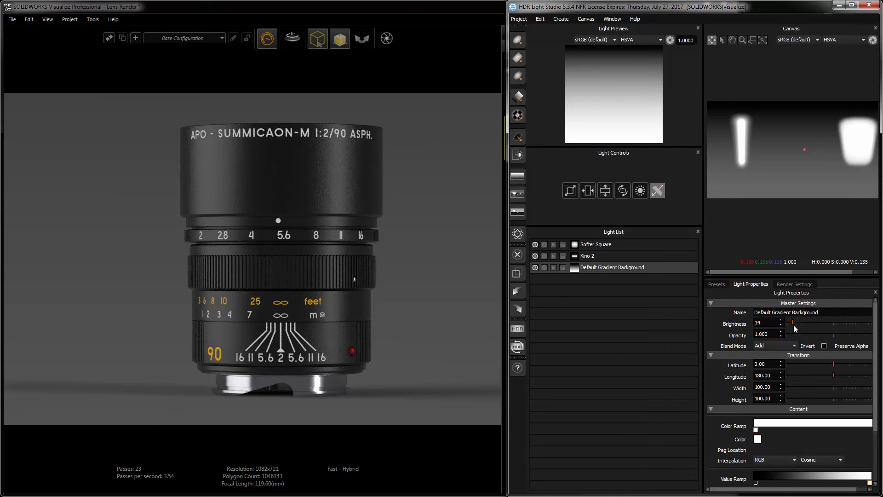
left_click_drag(793, 323, 791, 323)
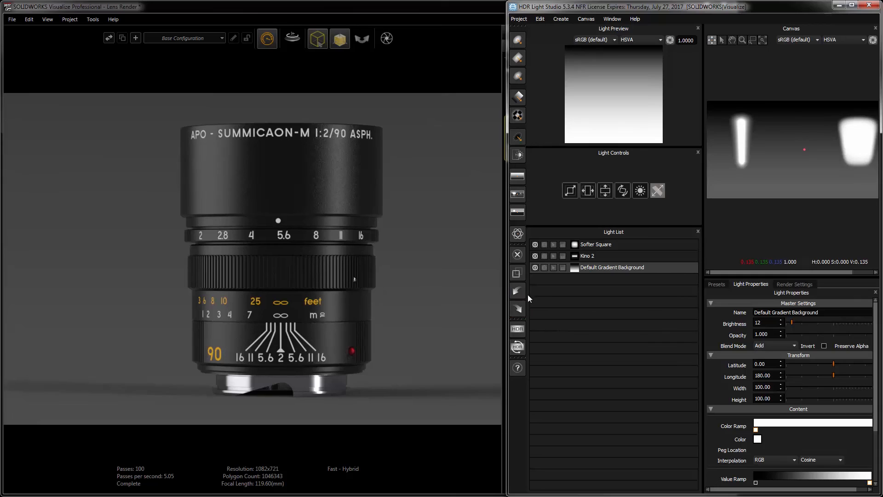
Solo the Softer Square light to examine its contribution to the lens alone, and restore all lights
left_click(551, 267)
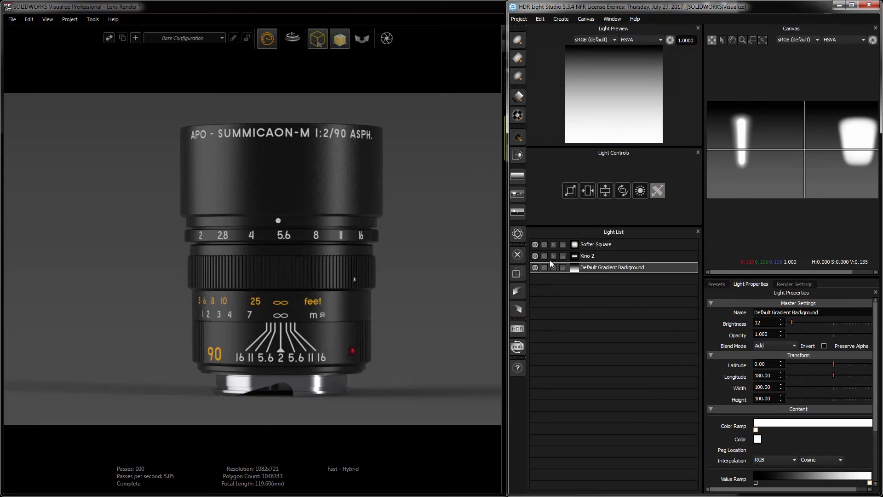
left_click(547, 248)
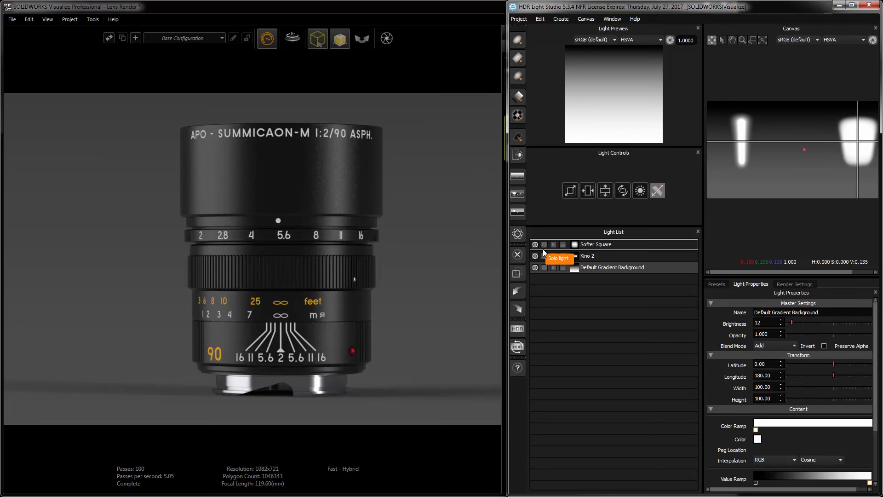
left_click(544, 245)
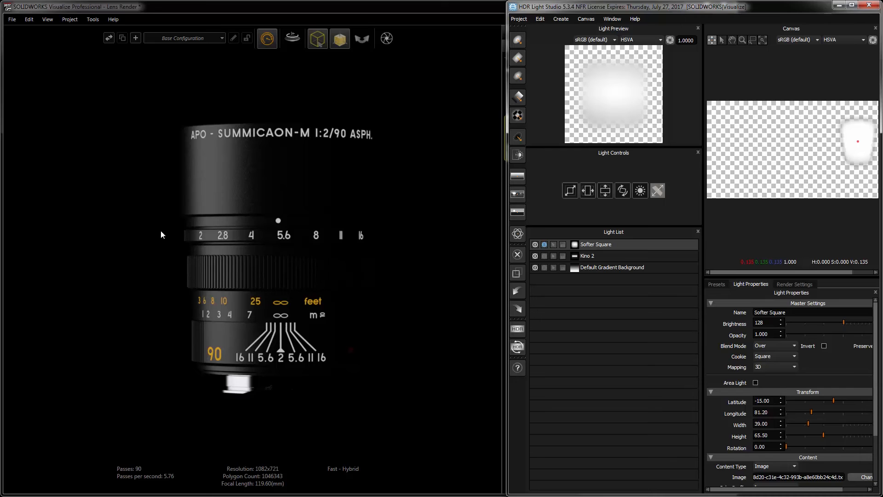
left_click(545, 244)
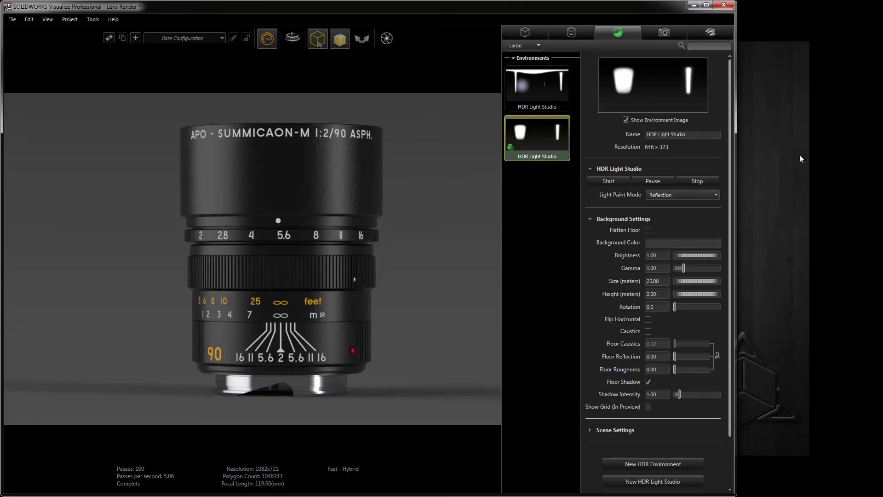
Maximize the SOLIDWORKS Visualize window and add the Black BG and Blue BG backplates behind the lens
left_click(711, 6)
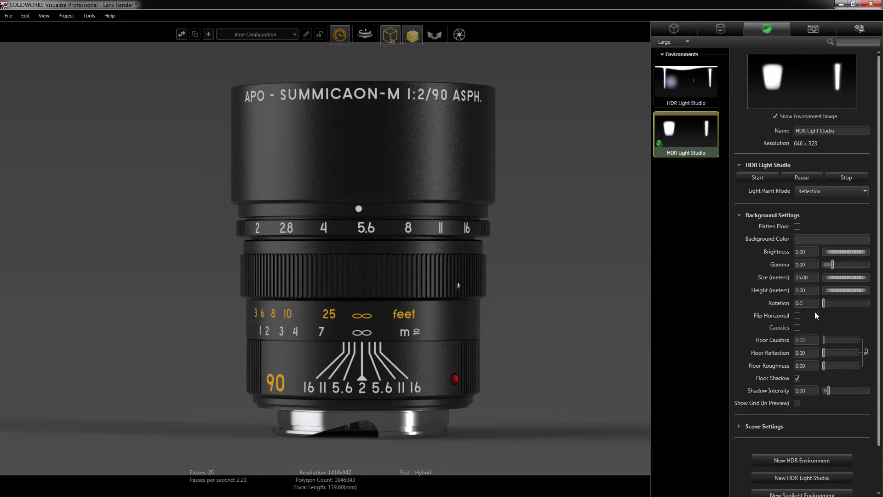
mouse_move(825, 305)
left_mouse_down()
mouse_move(844, 305)
mouse_move(829, 306)
left_mouse_up()
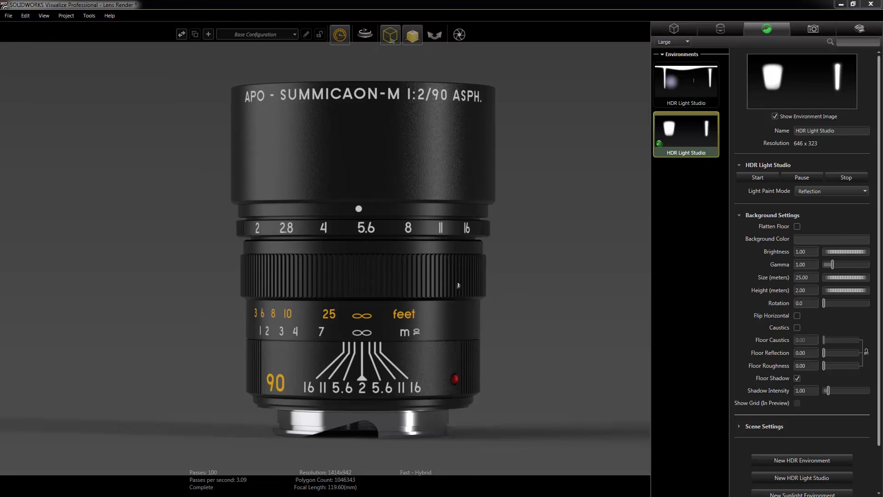
left_click_drag(520, 349, 517, 346, "alt")
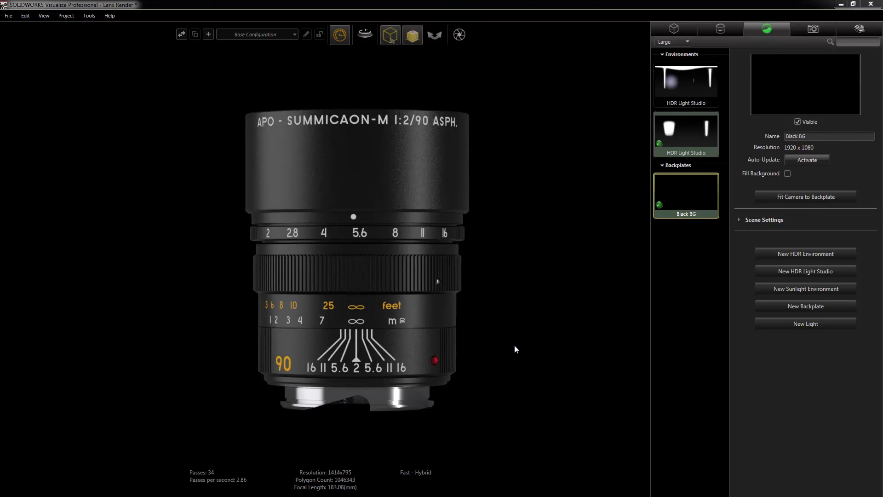
left_click_drag(465, 439, 471, 341)
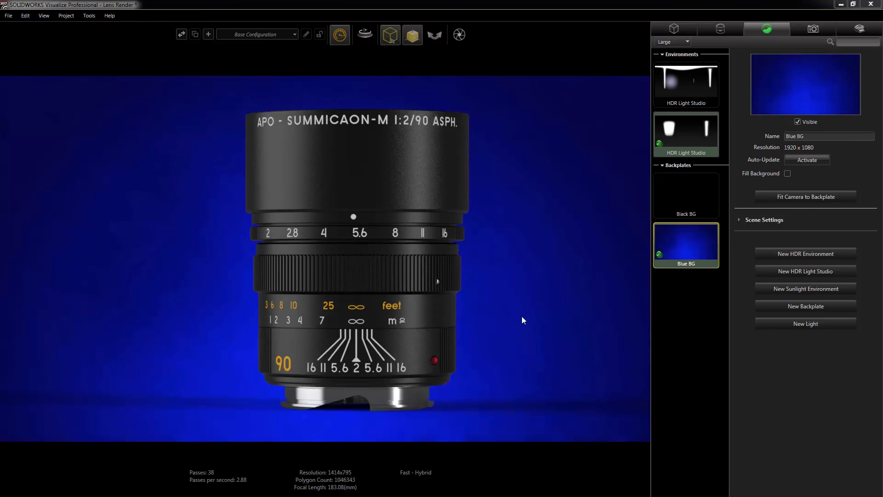
Create a new camera in the scene's camera list
left_click(812, 29)
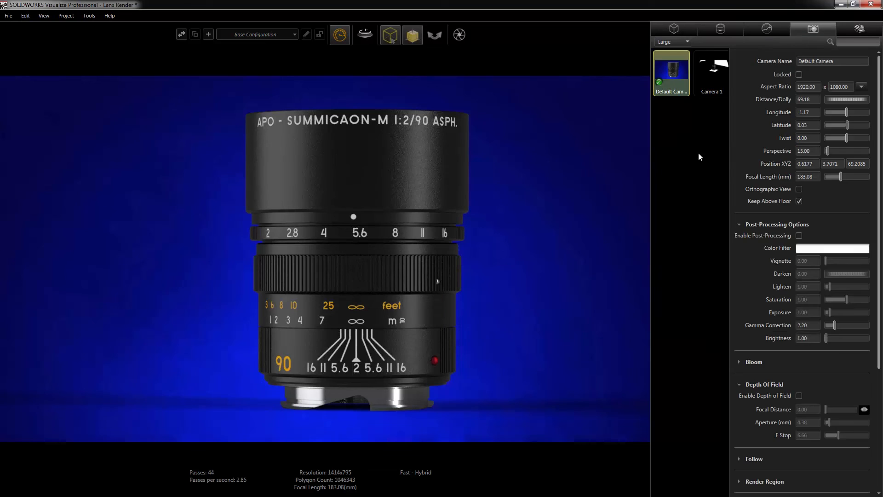
right_click(677, 148)
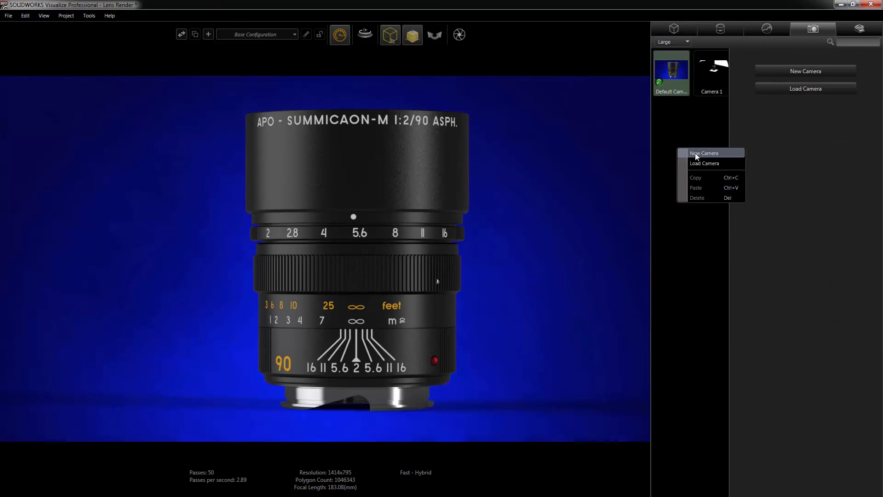
left_click(695, 153)
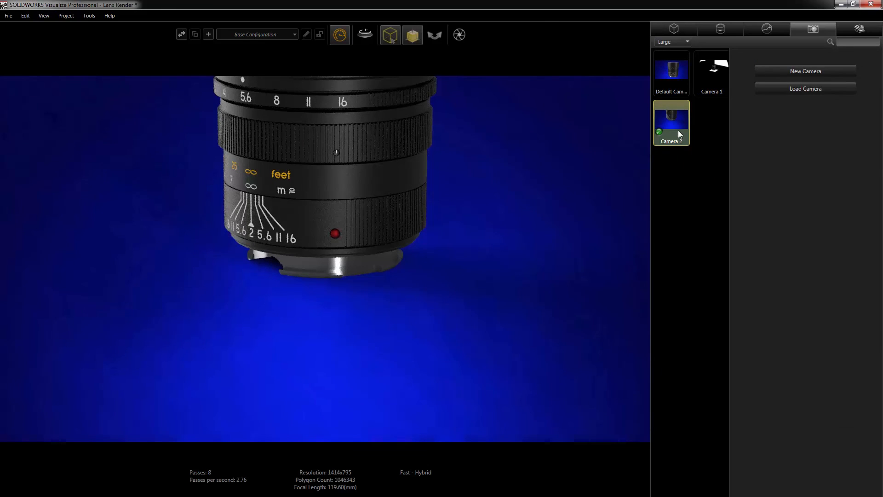
Duplicate the Default Camera by copying and pasting it in the camera list
left_click(678, 76)
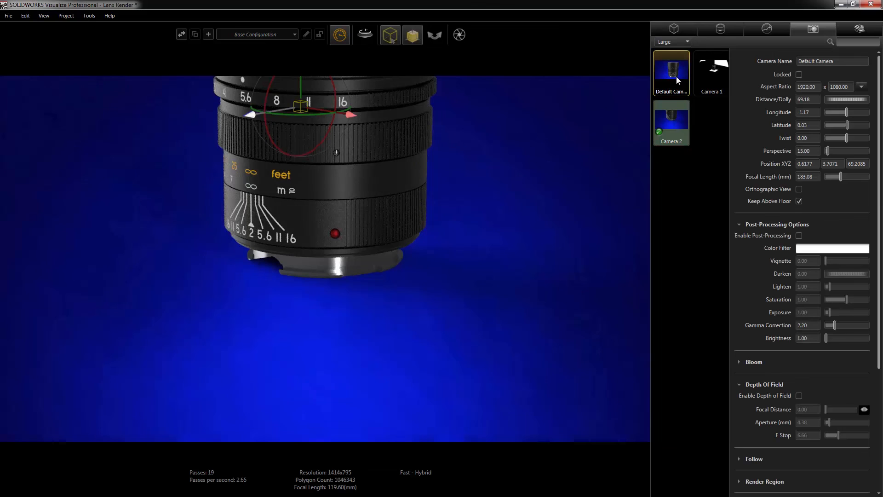
right_click(677, 76)
left_click(694, 131)
left_click(700, 146)
right_click(700, 146)
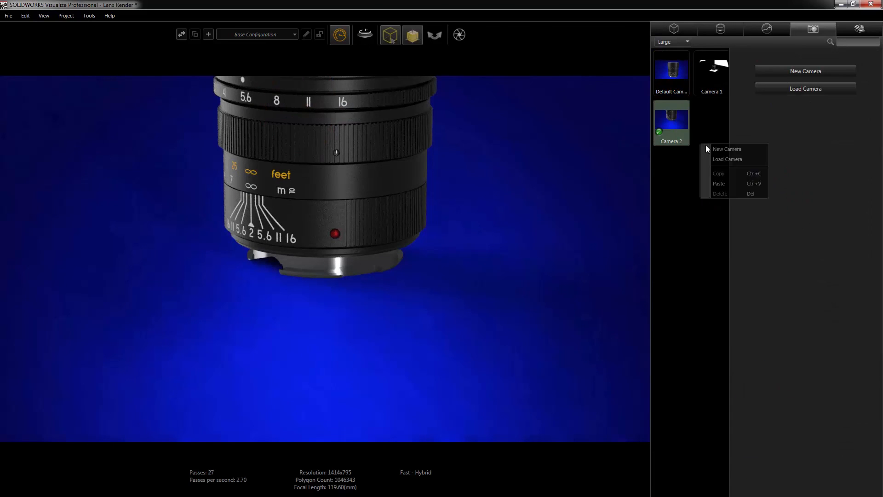
left_click(716, 184)
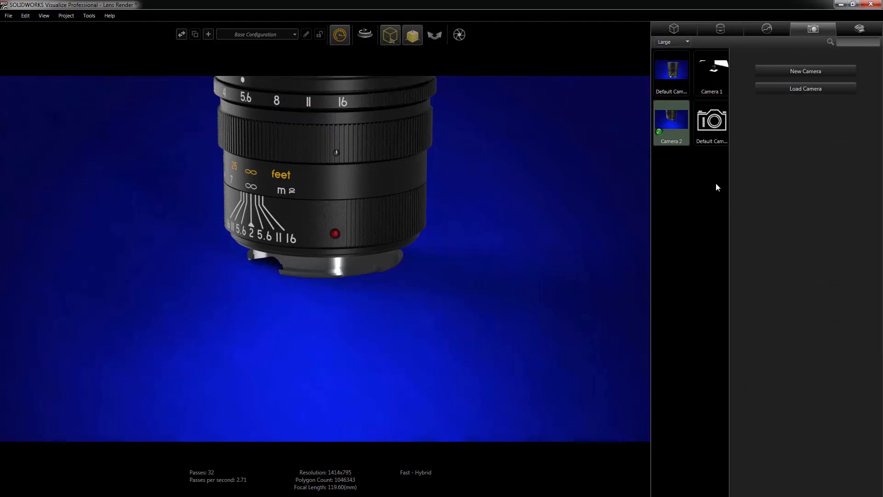
Activate the duplicated camera, dolly it out to a distance of 84.01, and pan so the lens sits lower in the frame
double_click(714, 121)
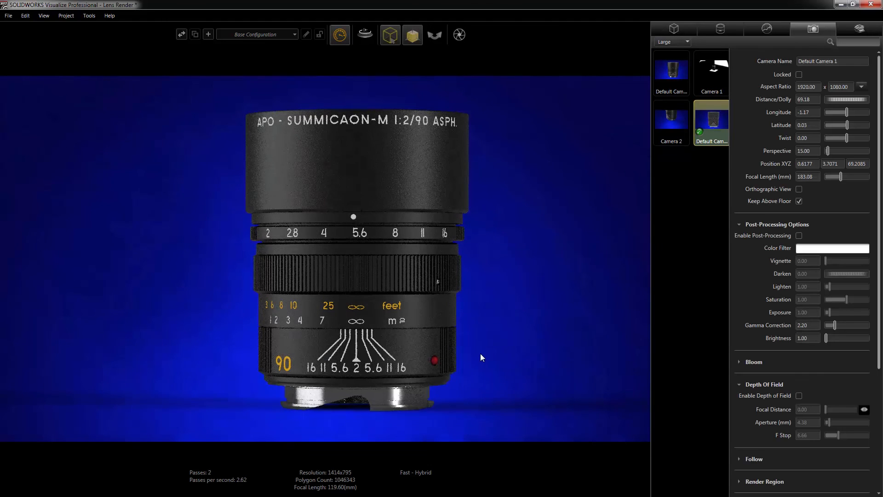
right_click_drag(477, 341, 479, 356, "alt")
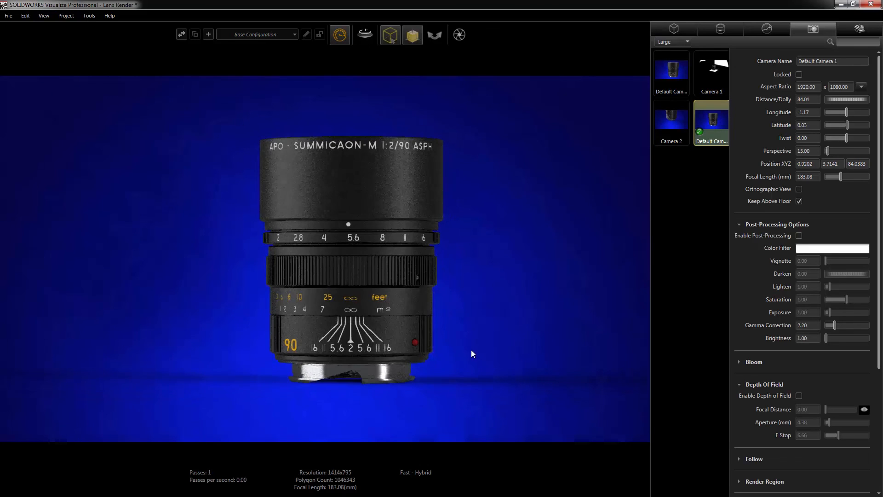
middle_click_drag(469, 347, 477, 378, "alt")
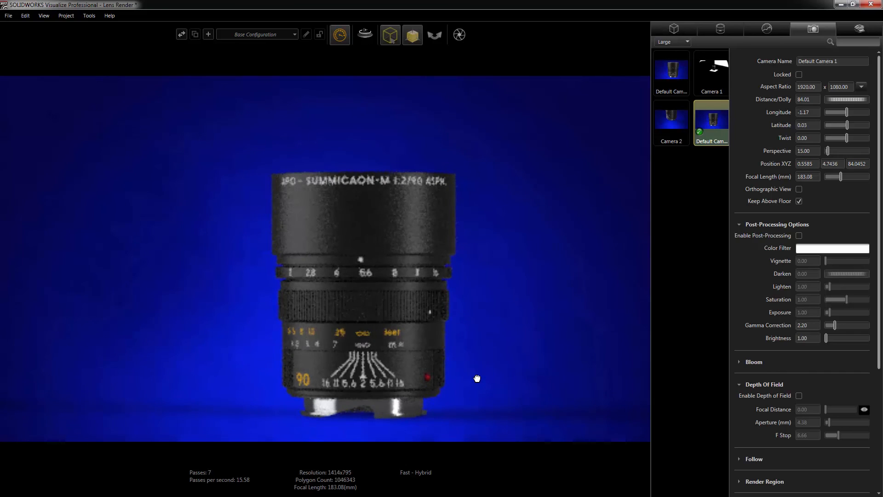